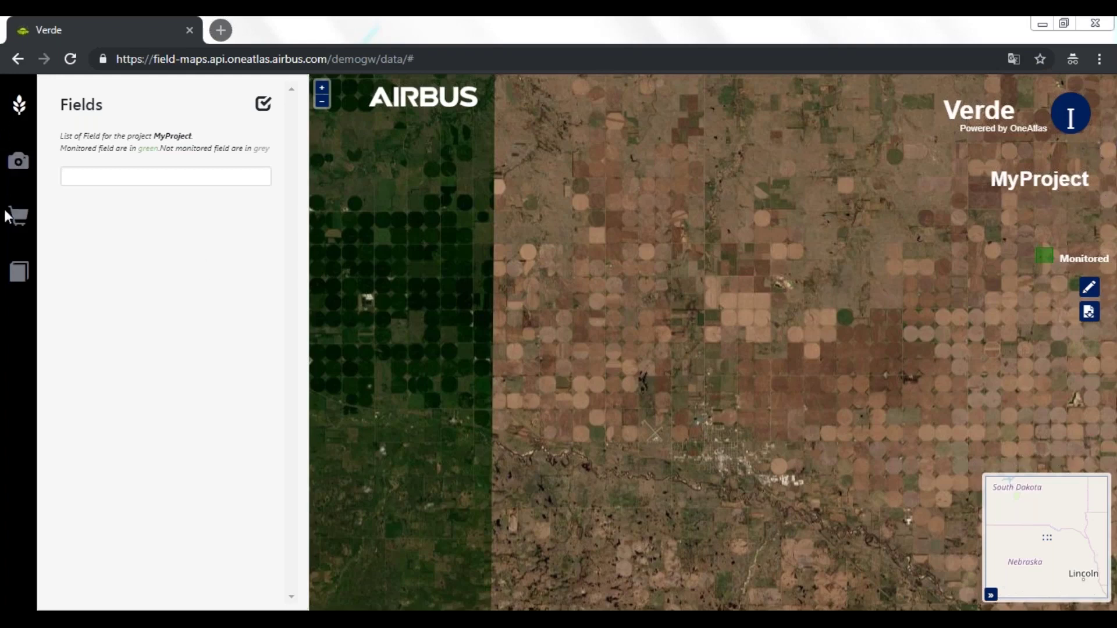
Step: Show MyProject's Packages list with the Airbus internal test and Airbus 0 cloud free offerings
left_click(18, 217)
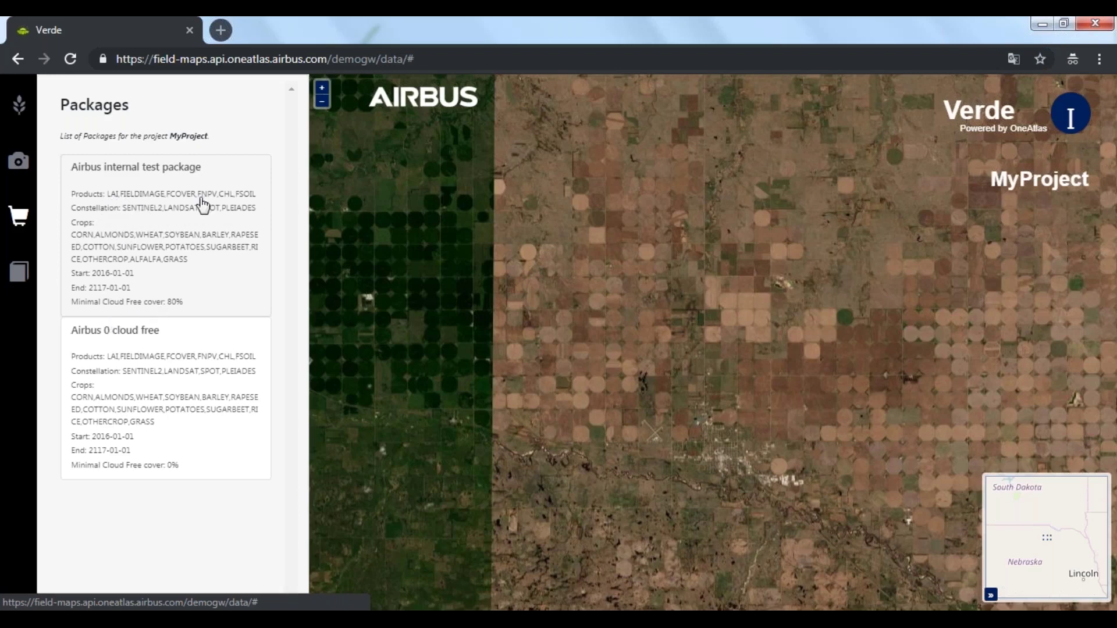
Step: Reselect MyProject from the projects list to reopen its Fields list
left_click(20, 272)
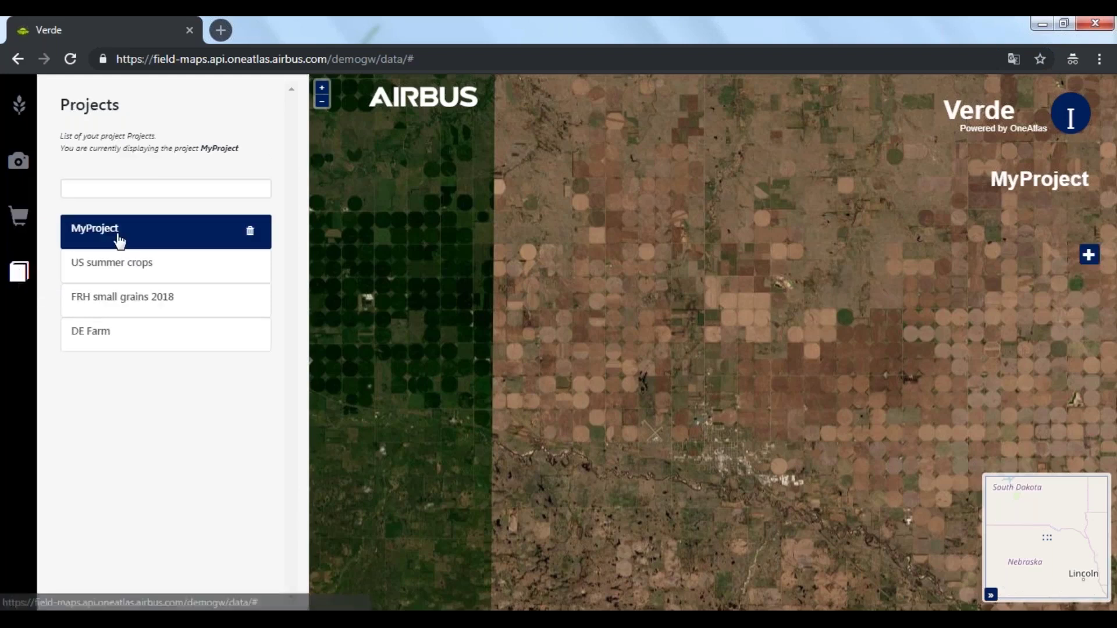
left_click(119, 240)
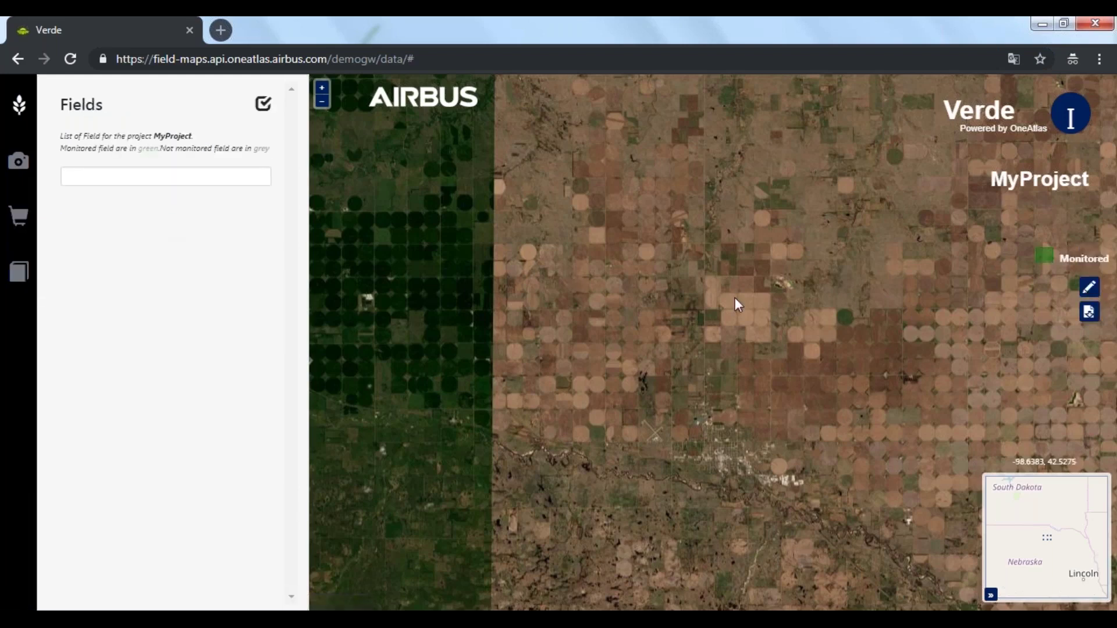
Step: Zoom in and trace an L-shaped outline corner by corner over the pivot parcels, closing it
scroll(714, 295, "up", 5)
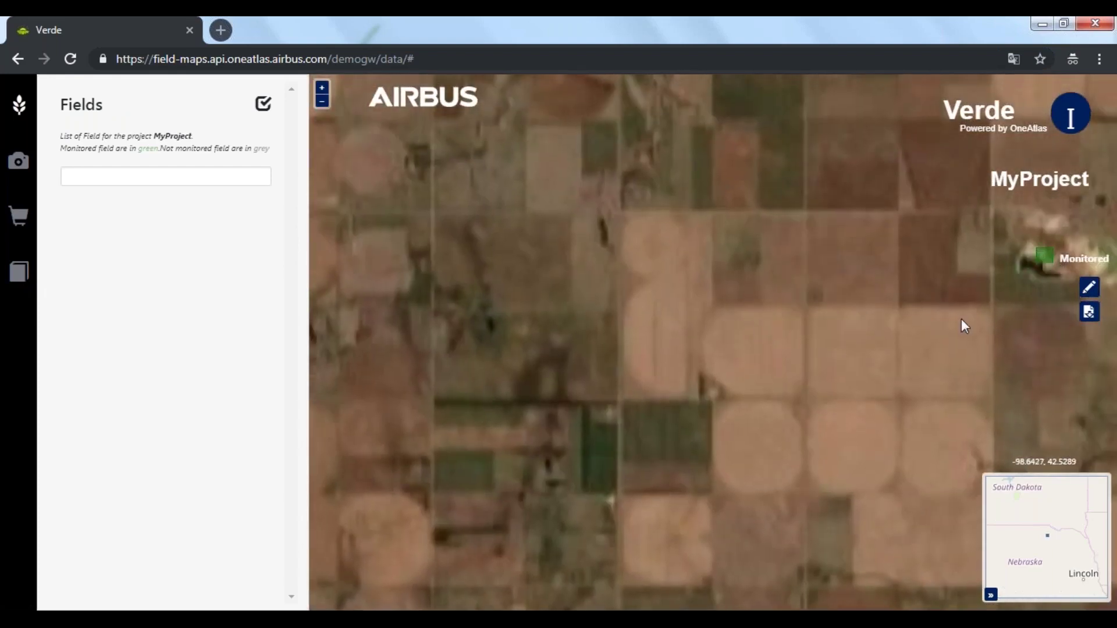
left_click(1089, 287)
left_click(671, 387)
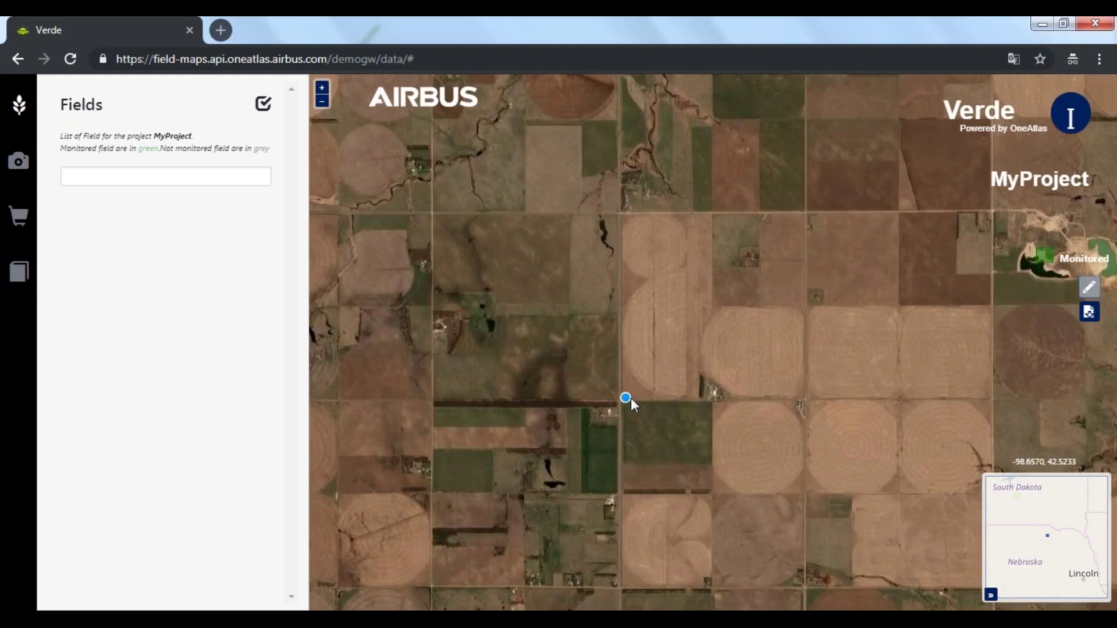
left_click(700, 397)
left_click(701, 377)
left_click(729, 395)
left_click(802, 398)
left_click(802, 304)
left_click(716, 304)
left_click(713, 215)
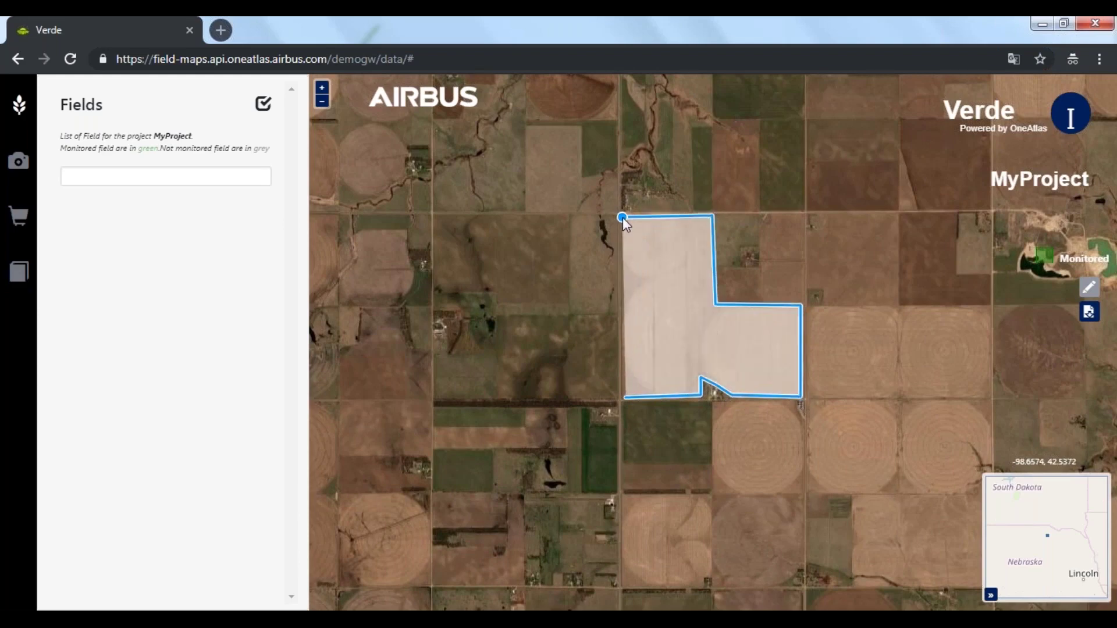
left_click(623, 218)
Step: Name the new field myGiantField4FrenchFarm, set its crop to SOYBEAN, and confirm
left_click(556, 280)
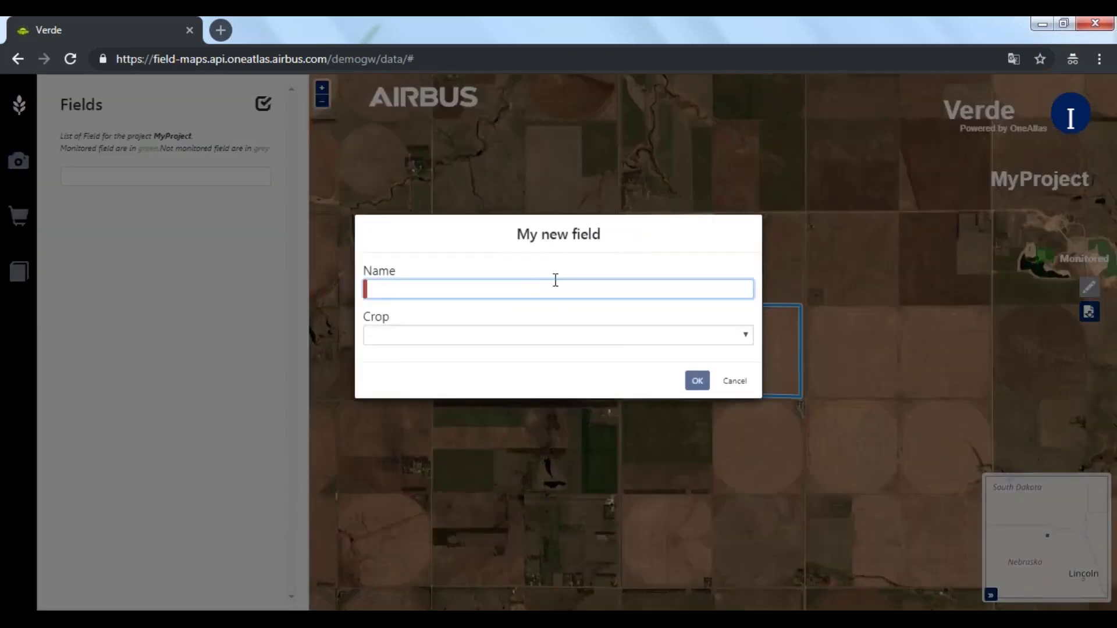
type("myGizn")
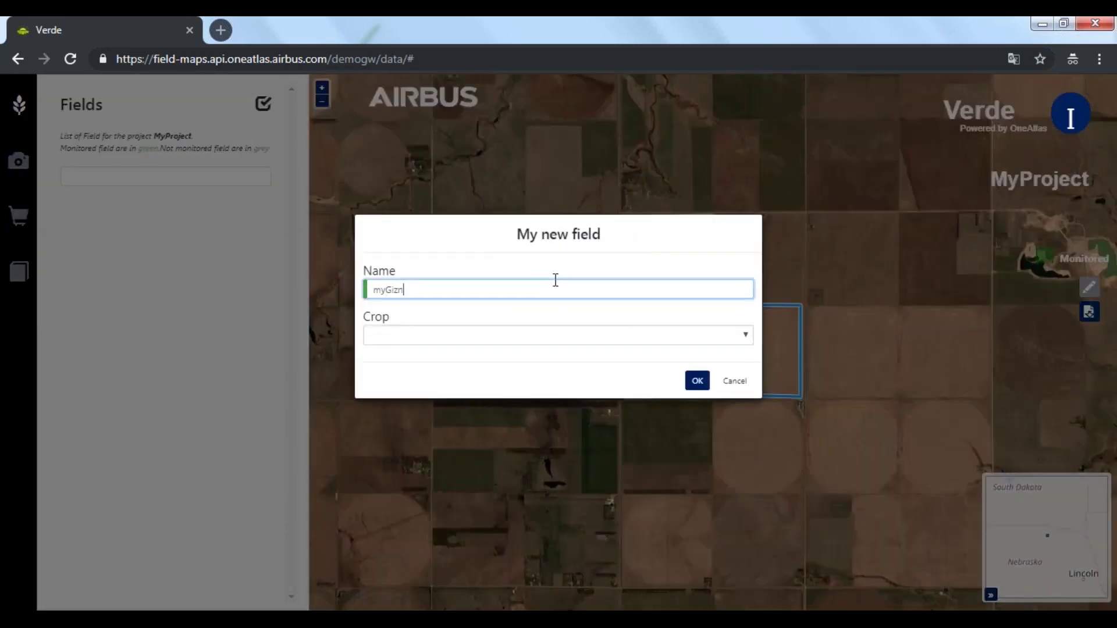
type("t")
key("BackSpace")
key("BackSpace")
left_click(512, 331)
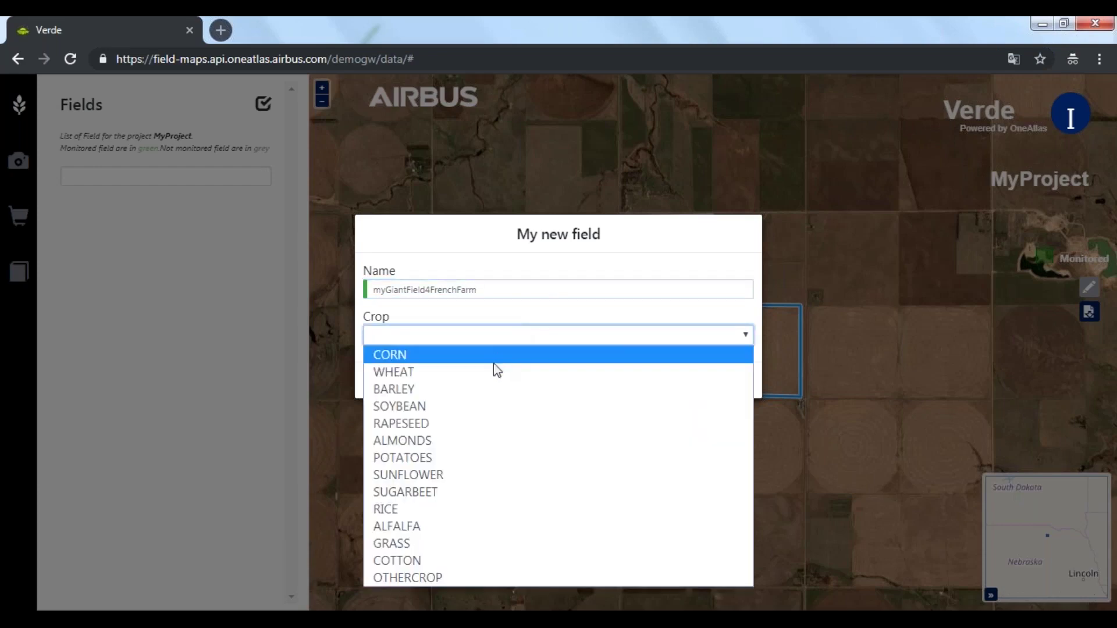
left_click(487, 415)
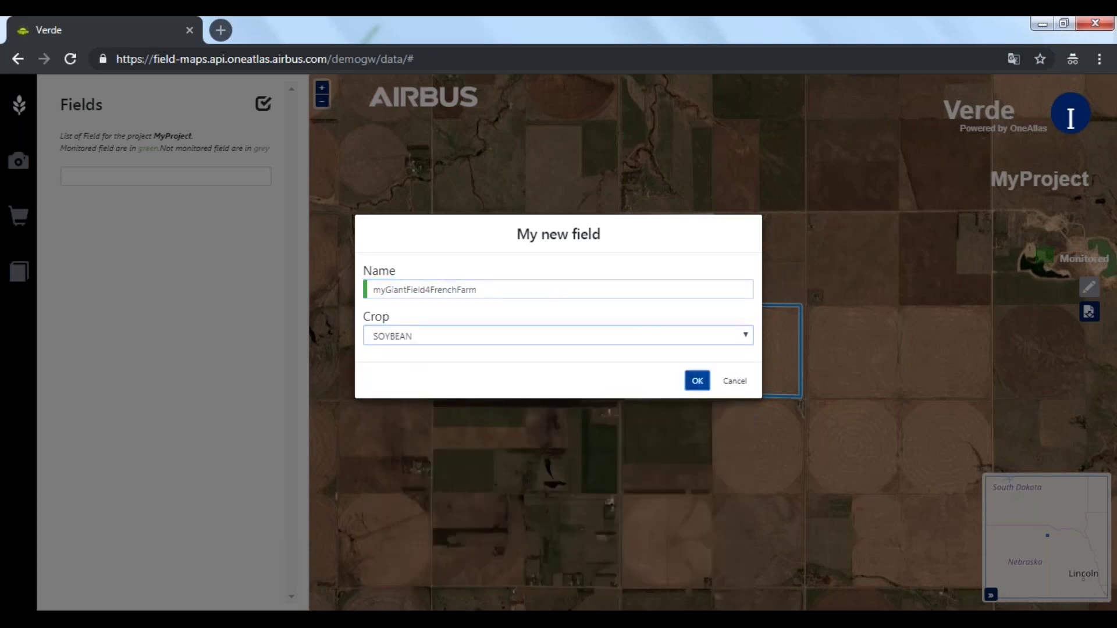
left_click(697, 380)
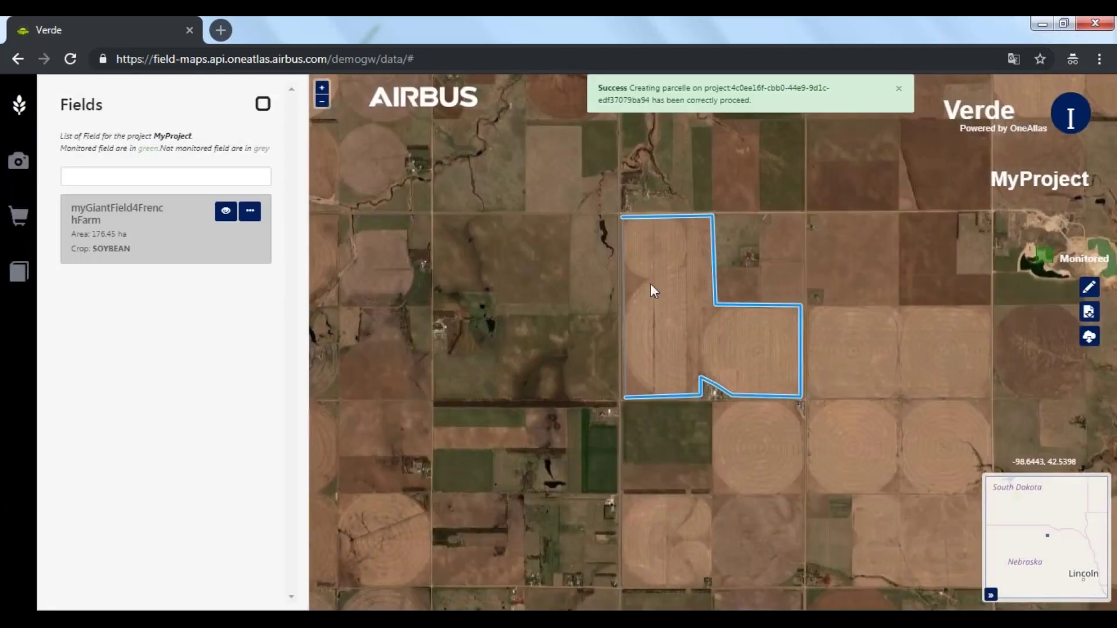
Step: Begin monitoring the new field with an archive subscription on the Airbus internal test package
left_click(658, 317)
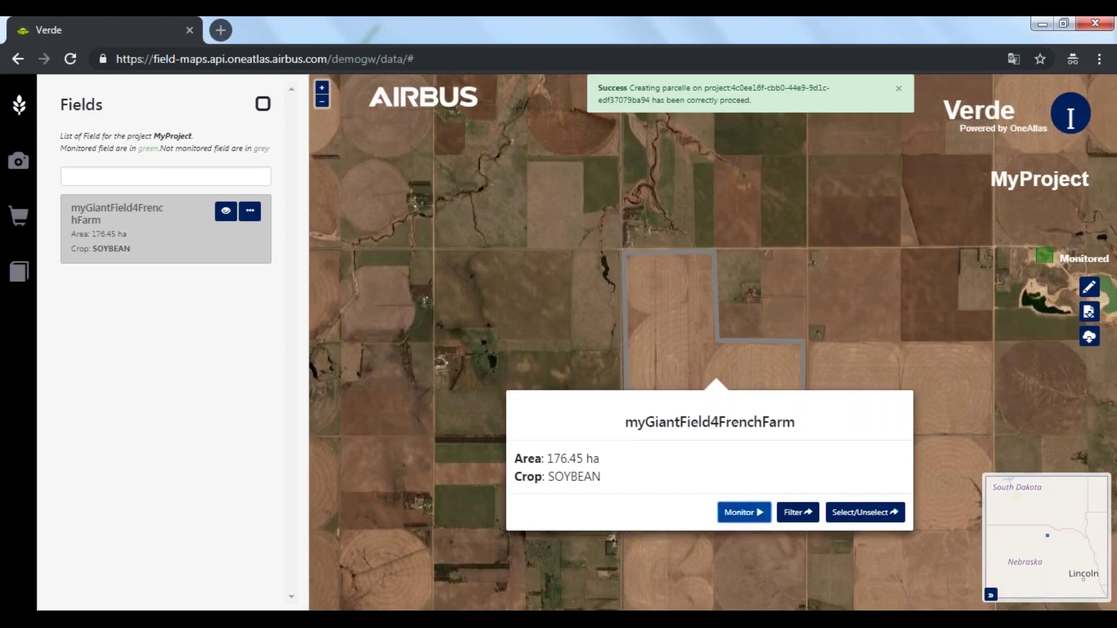
left_click(741, 512)
left_click(416, 277)
left_click(434, 363)
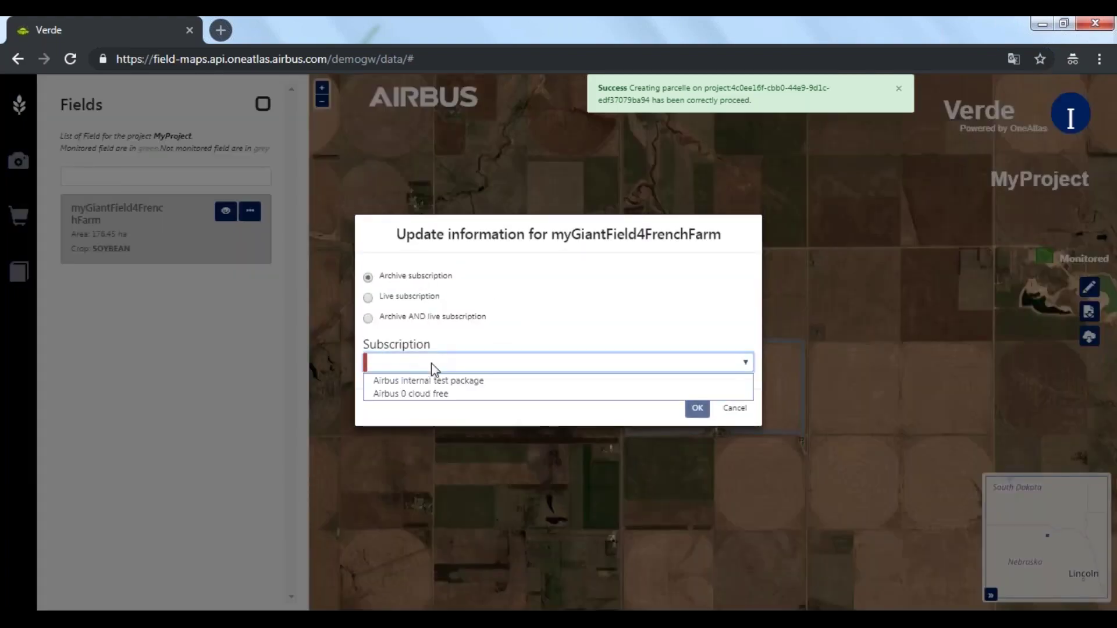
left_click(431, 382)
Step: Set the subscription start date to 2018-05-01 and the end date to 31 October 2018
left_click(427, 407)
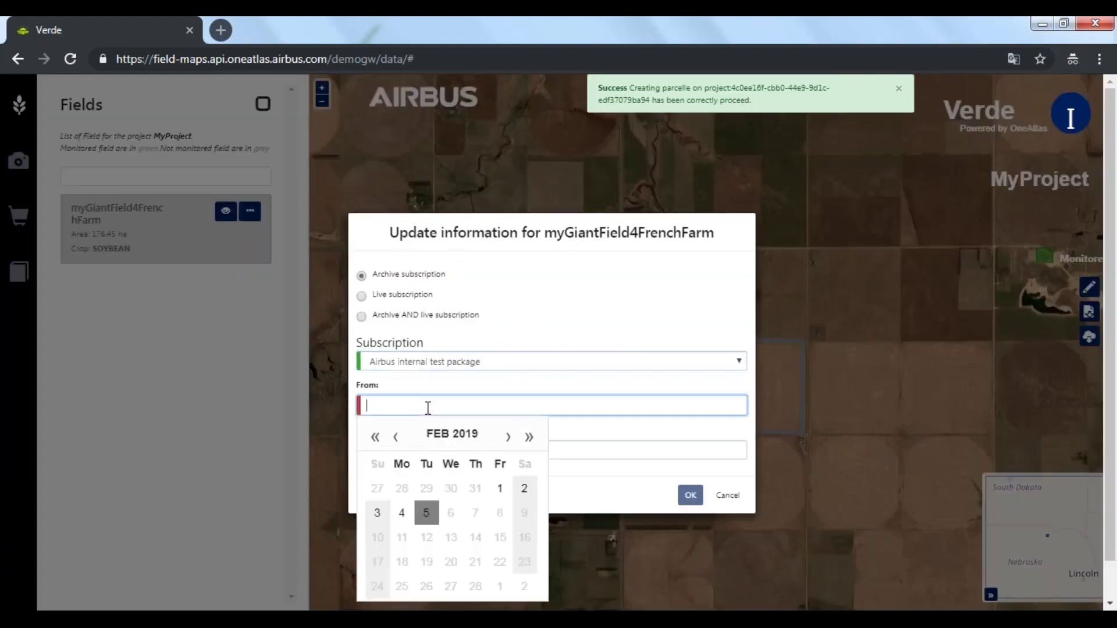
left_click(378, 442)
left_click(509, 441)
left_click(509, 441)
left_click(509, 441)
left_click(427, 489)
left_click(428, 450)
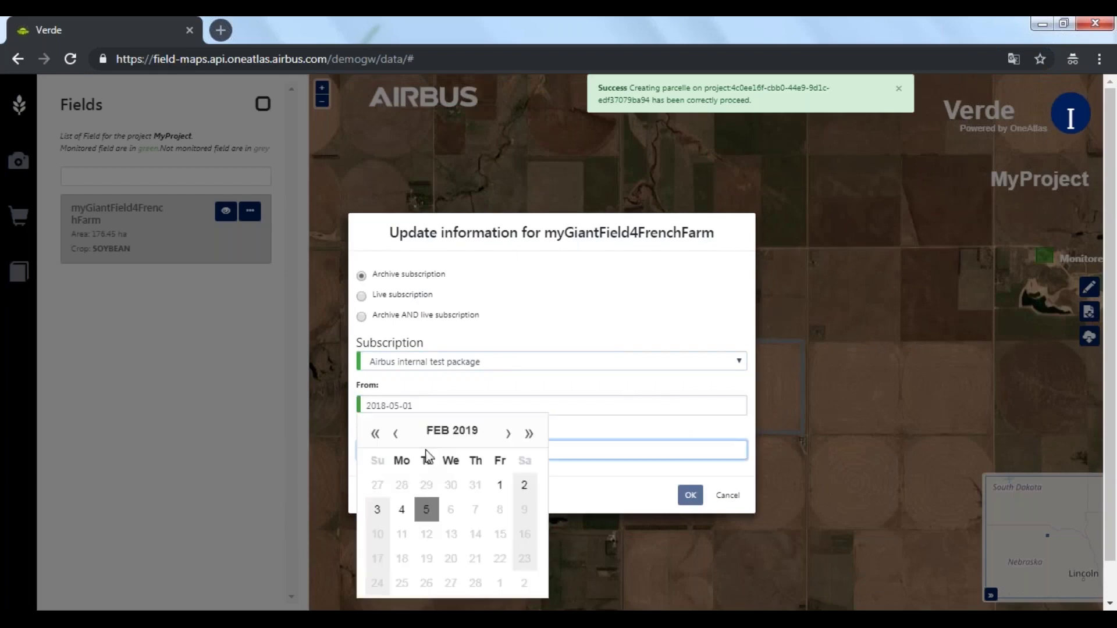
left_click(395, 434)
left_click(395, 433)
left_click(397, 408)
left_click(400, 411)
left_click(396, 434)
left_click(509, 437)
left_click(509, 438)
left_click(508, 438)
left_click(508, 438)
left_click(509, 438)
left_click(509, 438)
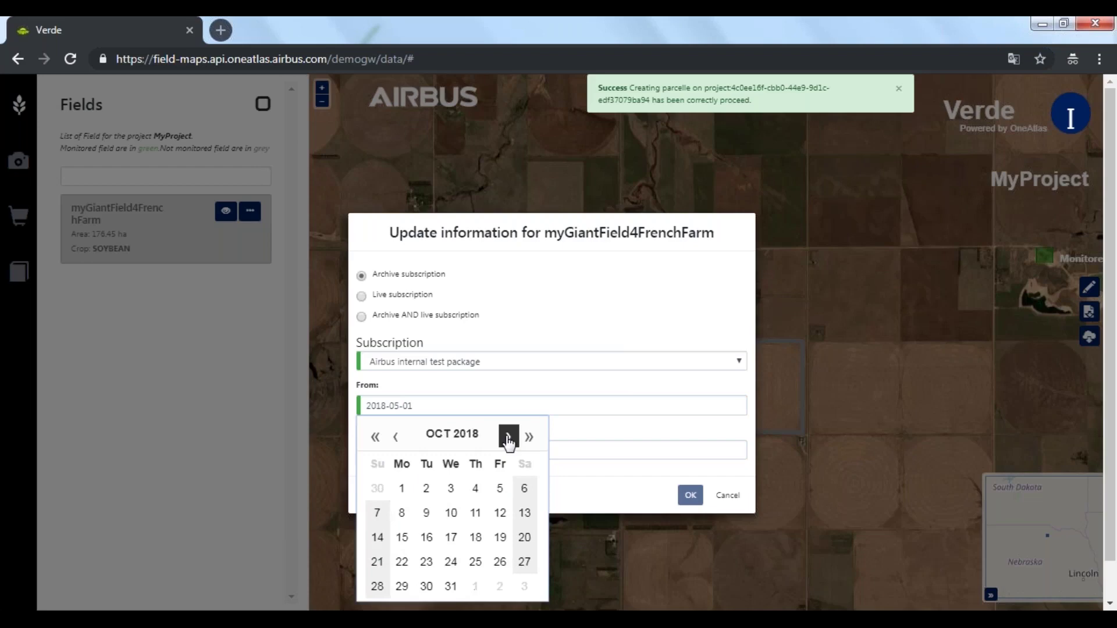
left_click(450, 586)
Step: Re-enter the dates as 2018-05-01 through 2018-10-31 and confirm the subscription
left_click_drag(425, 407, 409, 406)
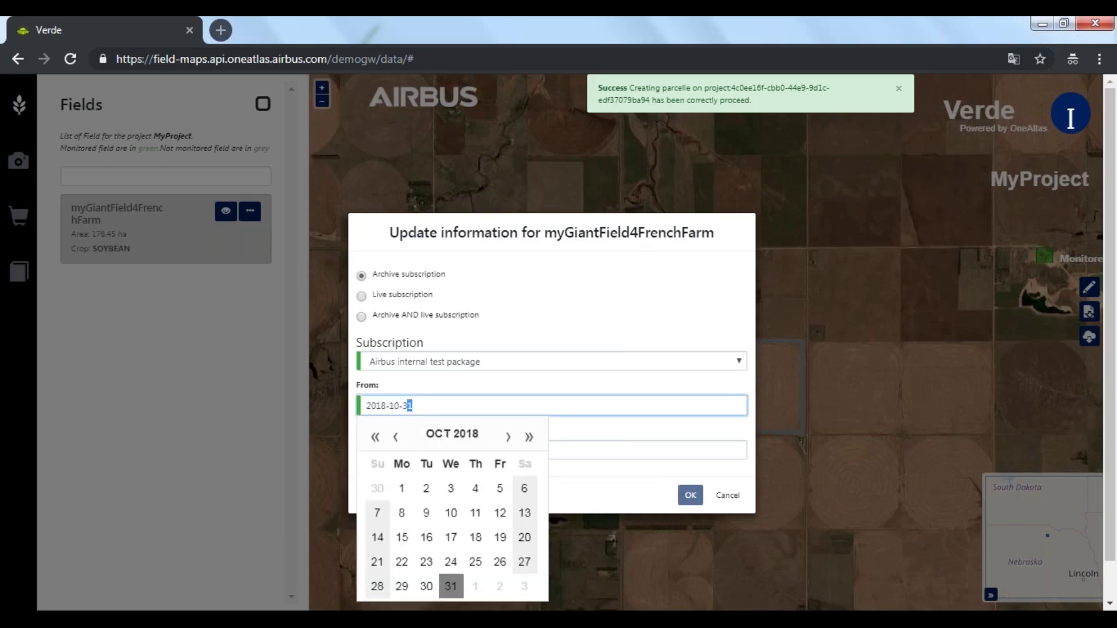
left_click(396, 437)
left_click(395, 438)
left_click(395, 437)
left_click(396, 438)
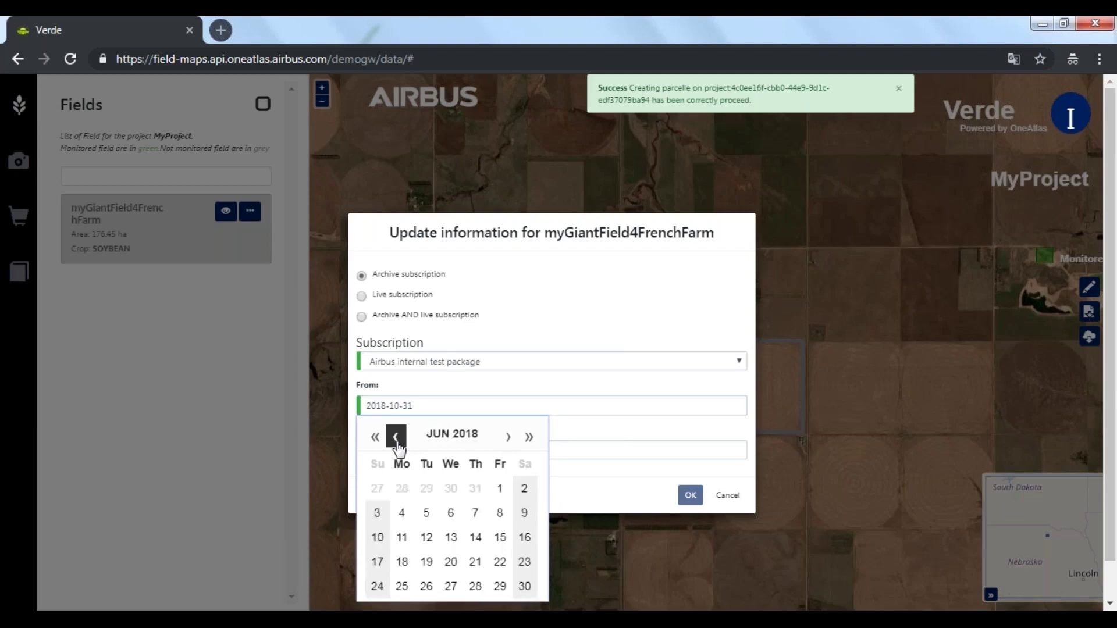
left_click(395, 438)
left_click(428, 489)
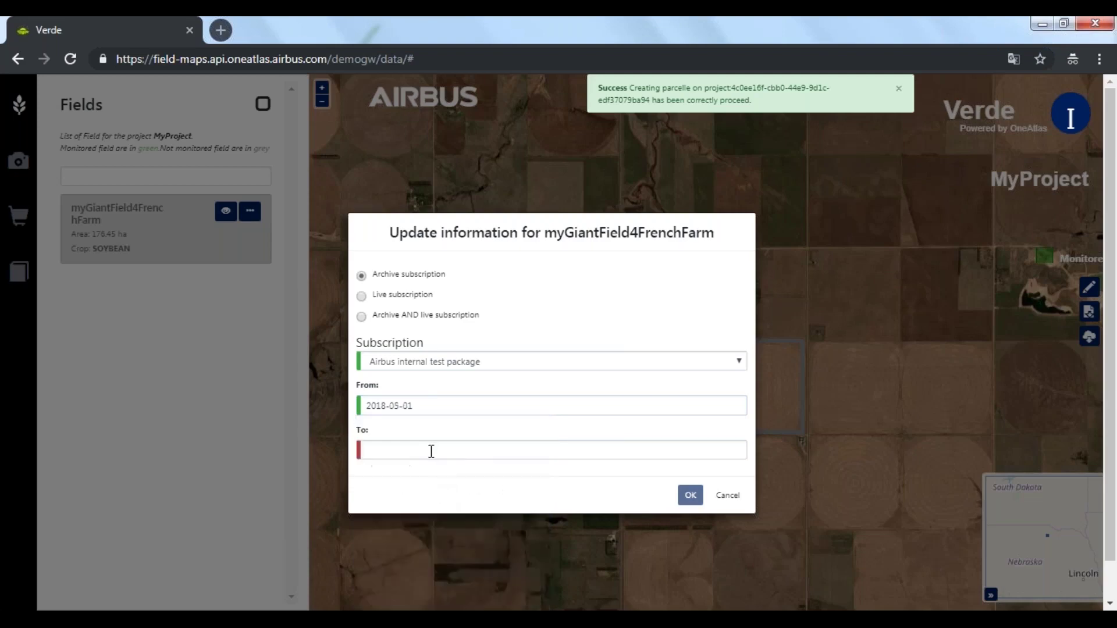
left_click(429, 452)
left_click(393, 431)
left_click(394, 431)
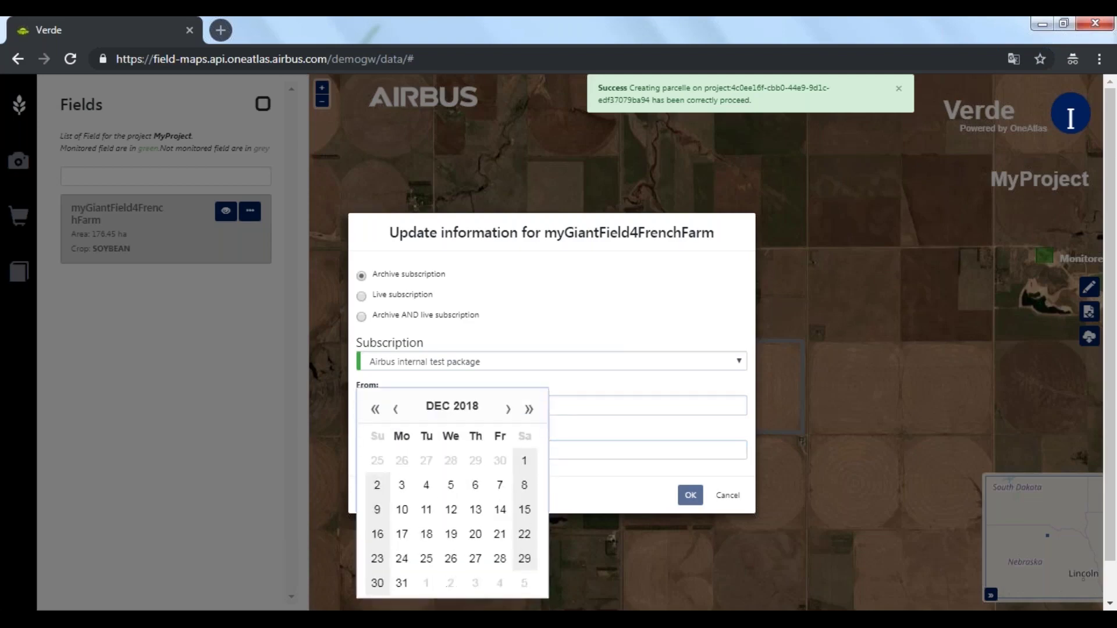
left_click(396, 409)
left_click(395, 434)
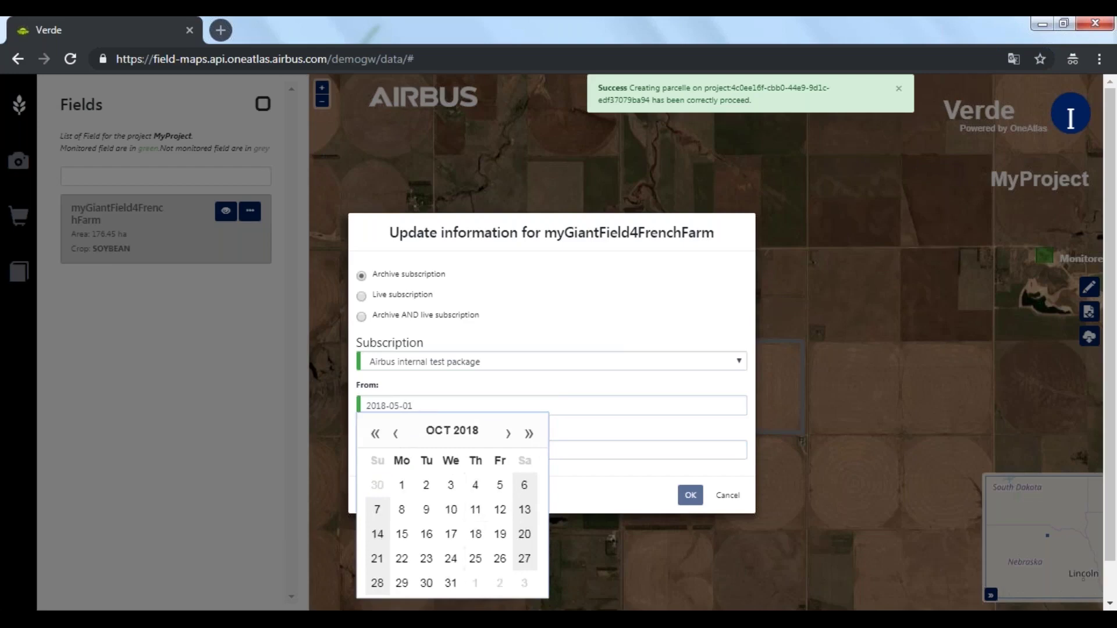
left_click(451, 584)
left_click(690, 496)
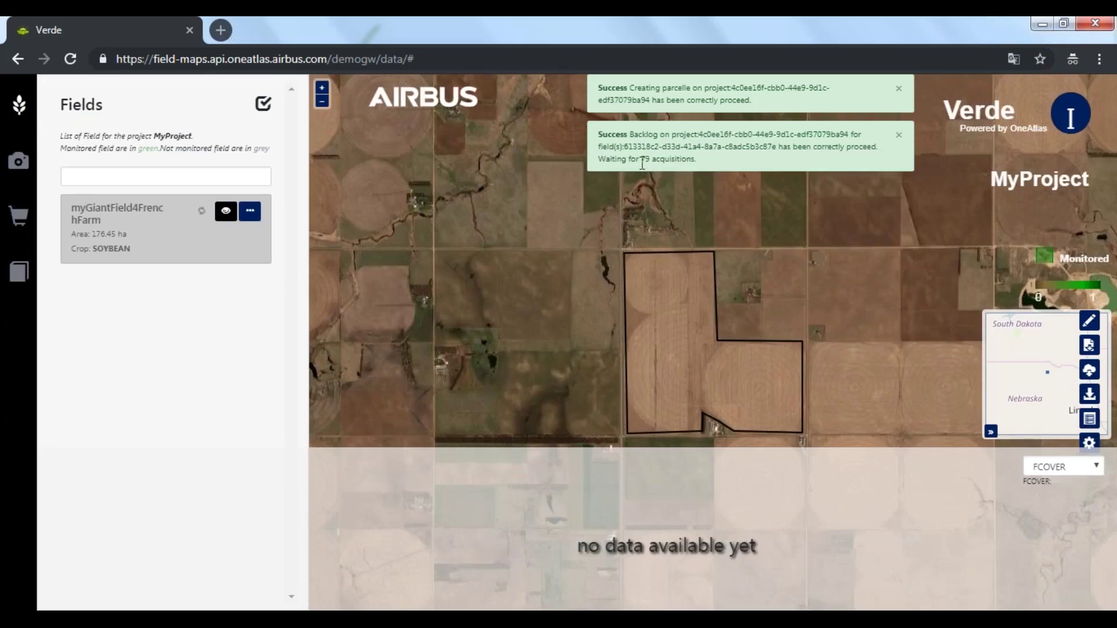
Step: Note the 79 pending acquisitions, dismiss both success notices, and show the Projects list
left_click_drag(643, 161, 689, 162)
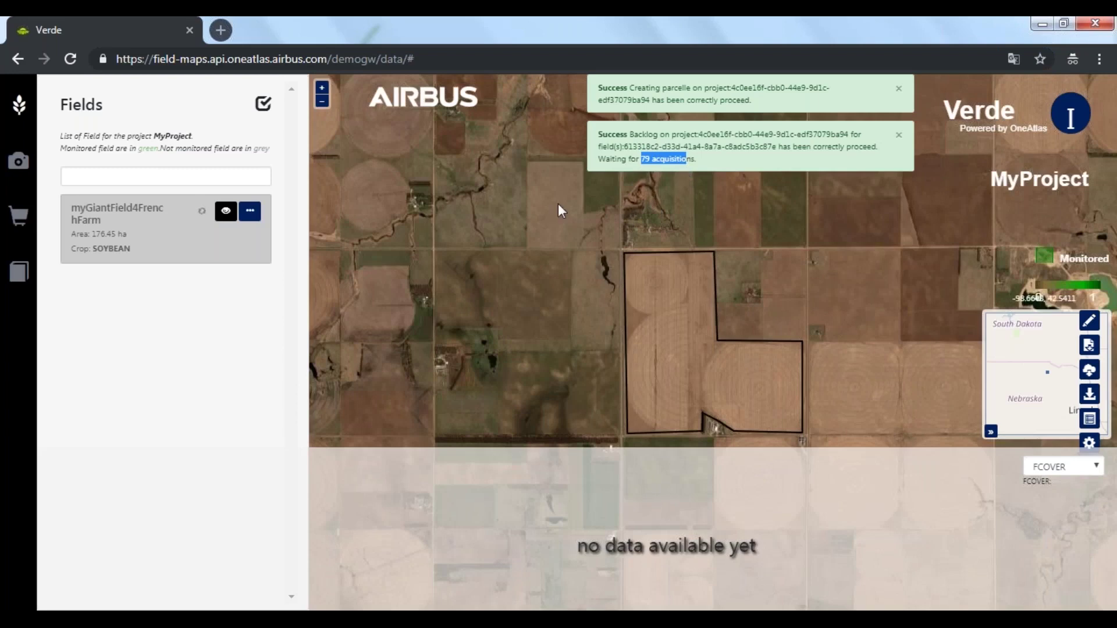
left_click(899, 89)
left_click(899, 89)
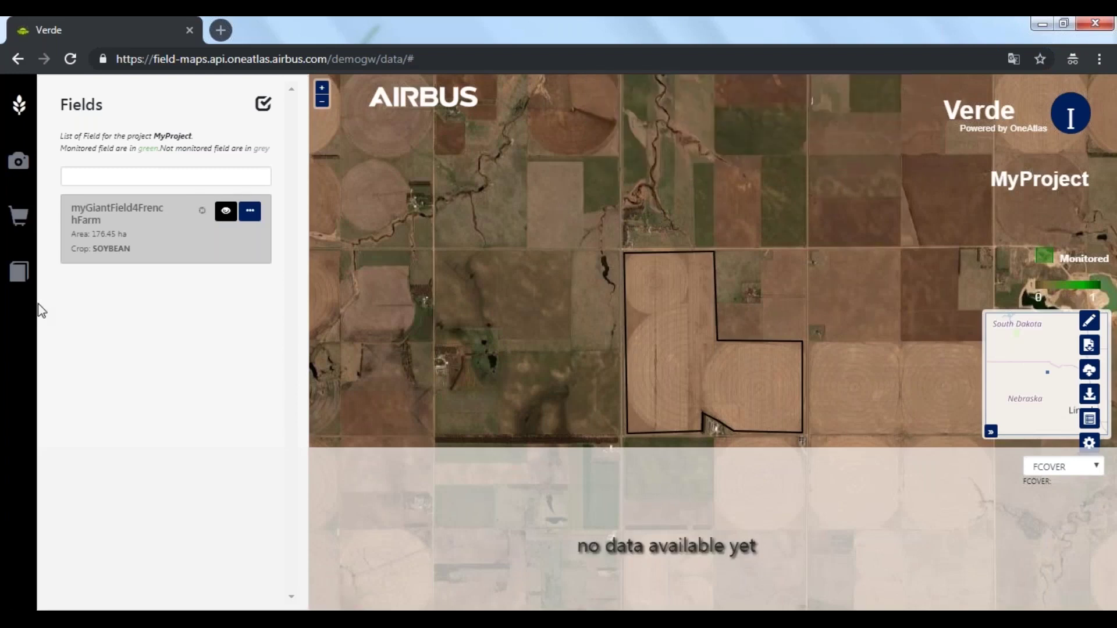
left_click(26, 273)
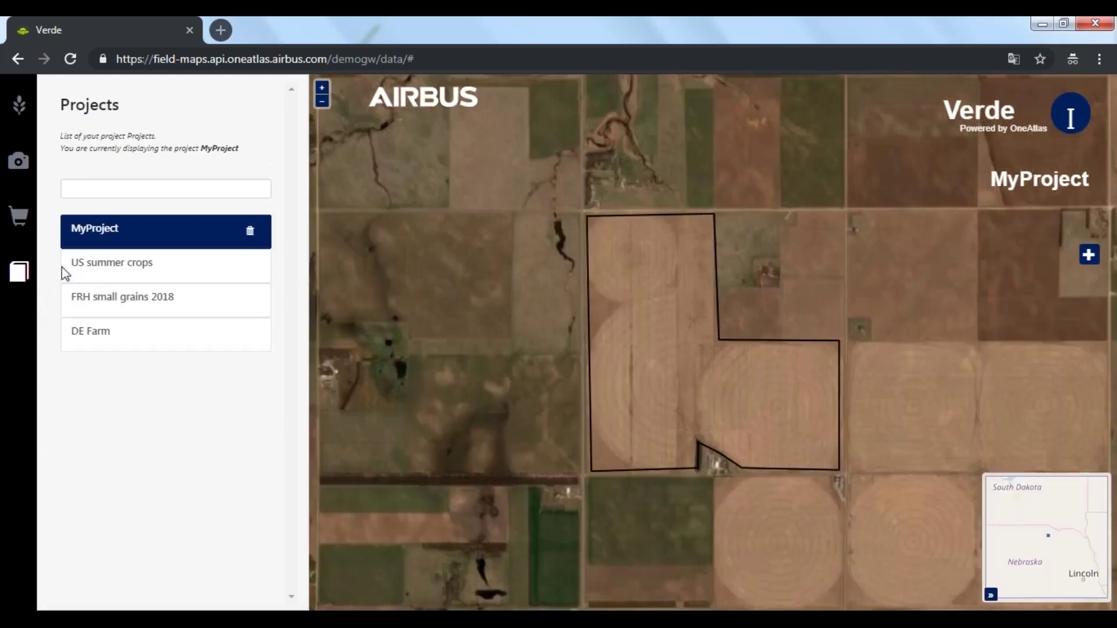
Step: Open US summer crops and display 17_CORN_2016 with its 2016 FCOVER curve
left_click(103, 273)
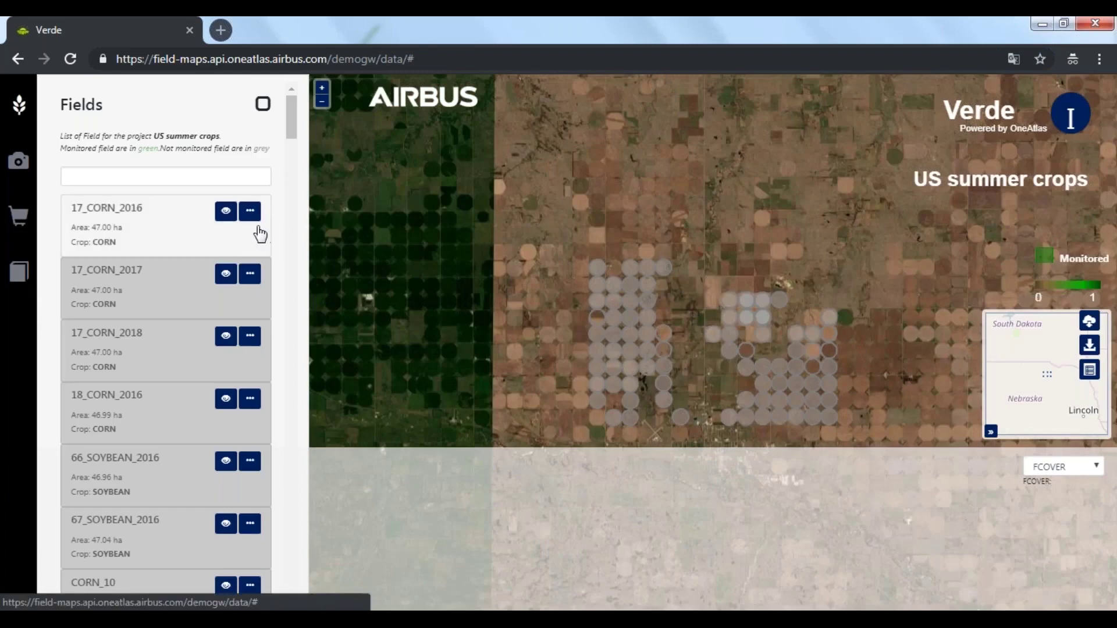
left_click(226, 212)
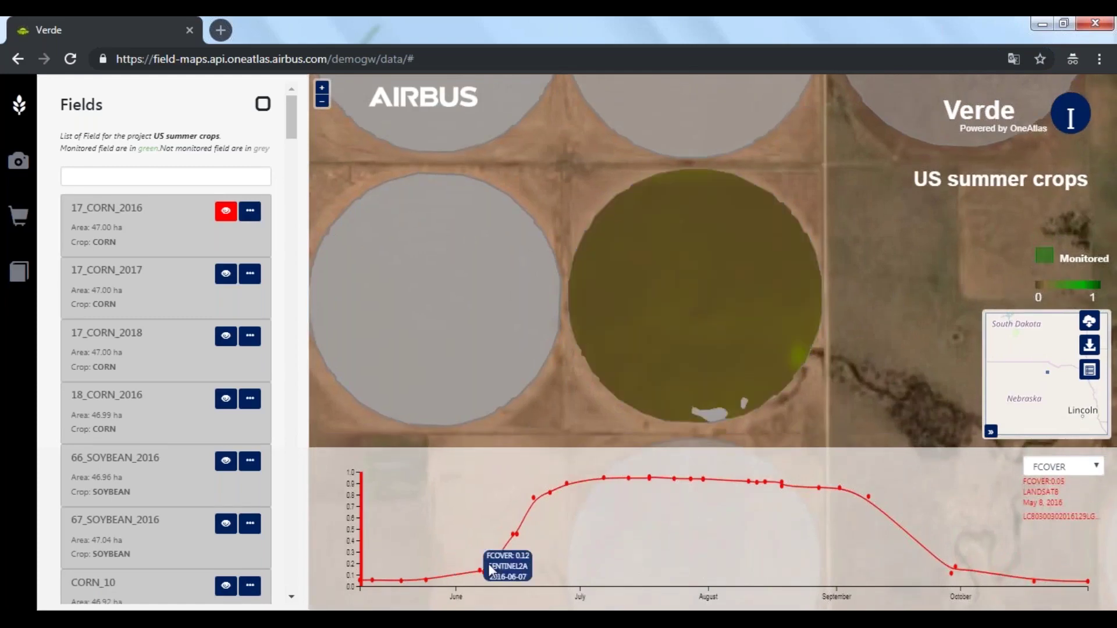
Step: Browse the field's FCOVER images from early June to mid-August 2016
left_click(482, 564)
left_click(502, 553)
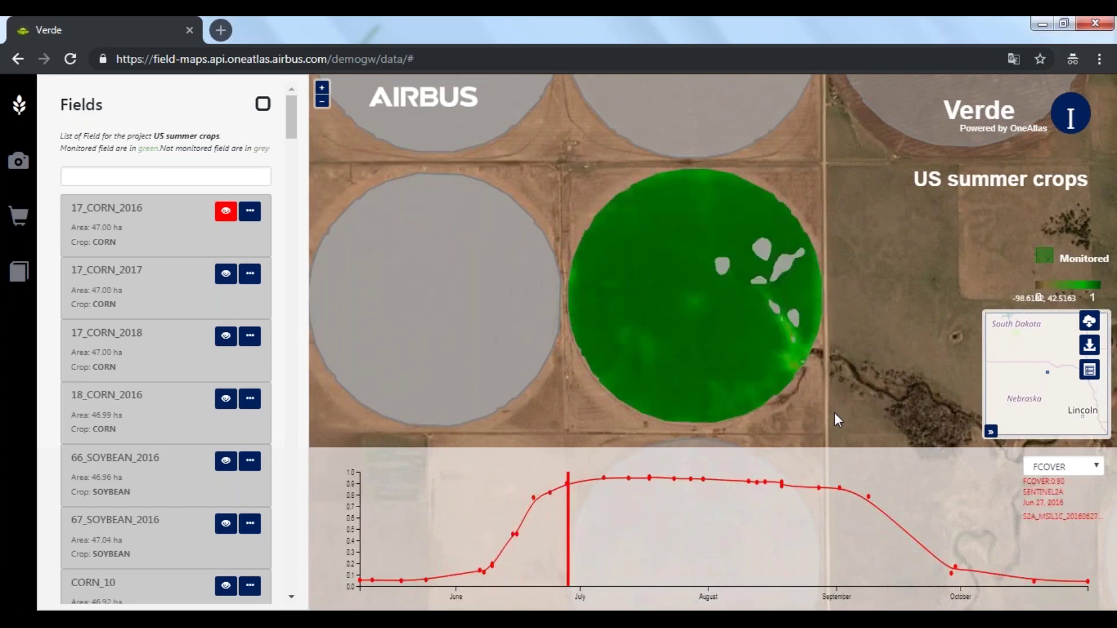
left_click(840, 484)
left_click(790, 479)
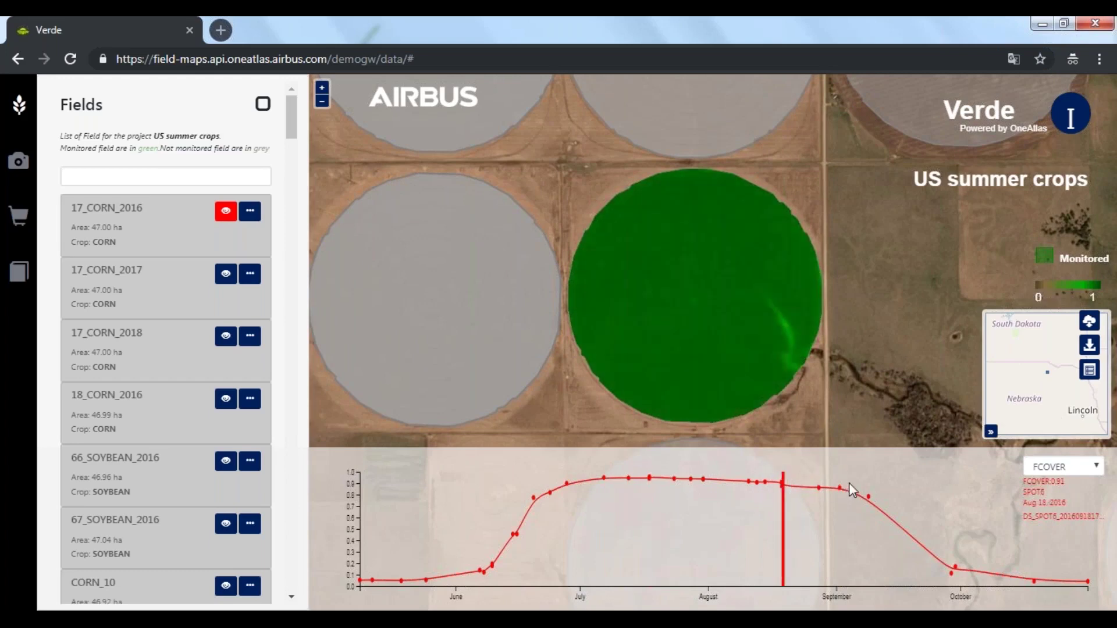
Step: Switch the time series to LAI and step from the Jun 7 image to Jul 6
left_click(1067, 467)
left_click(1047, 547)
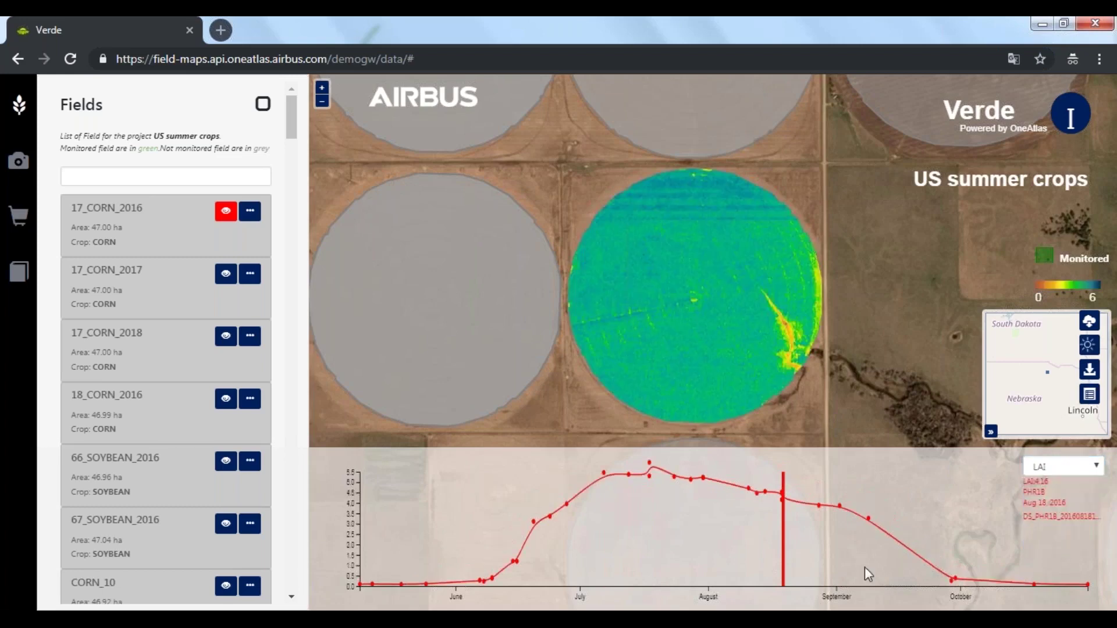
left_click(487, 562)
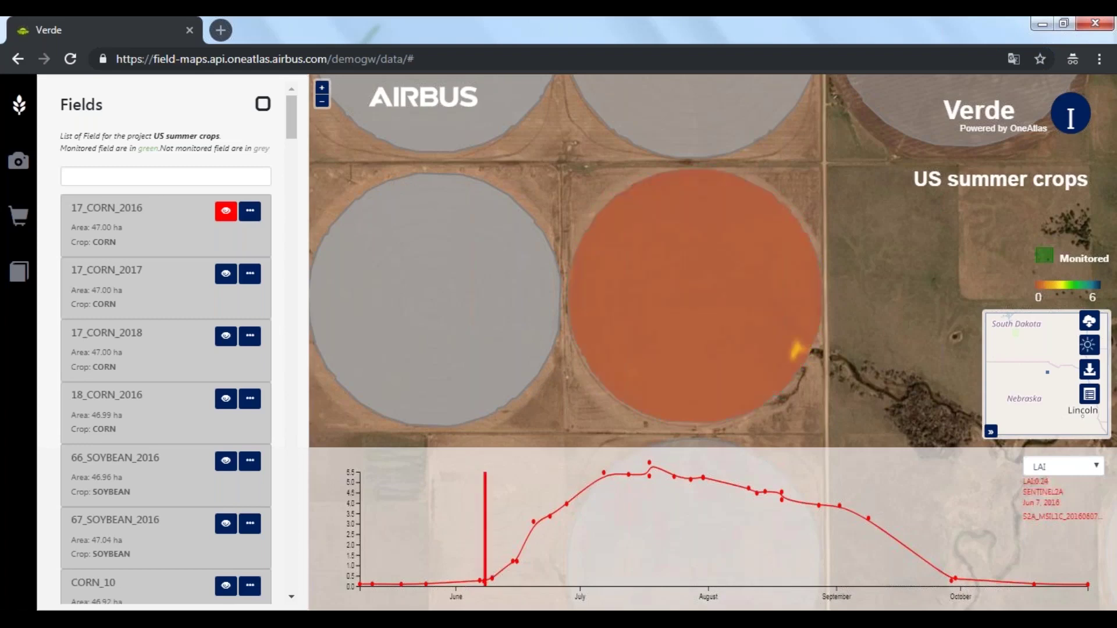
key("Right")
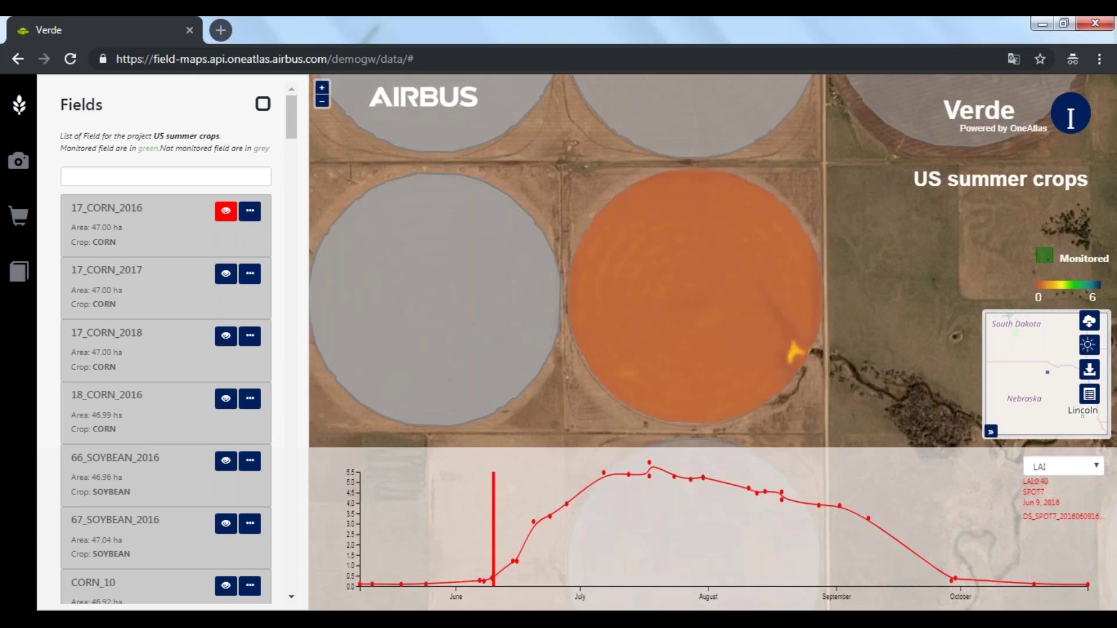
key("Right")
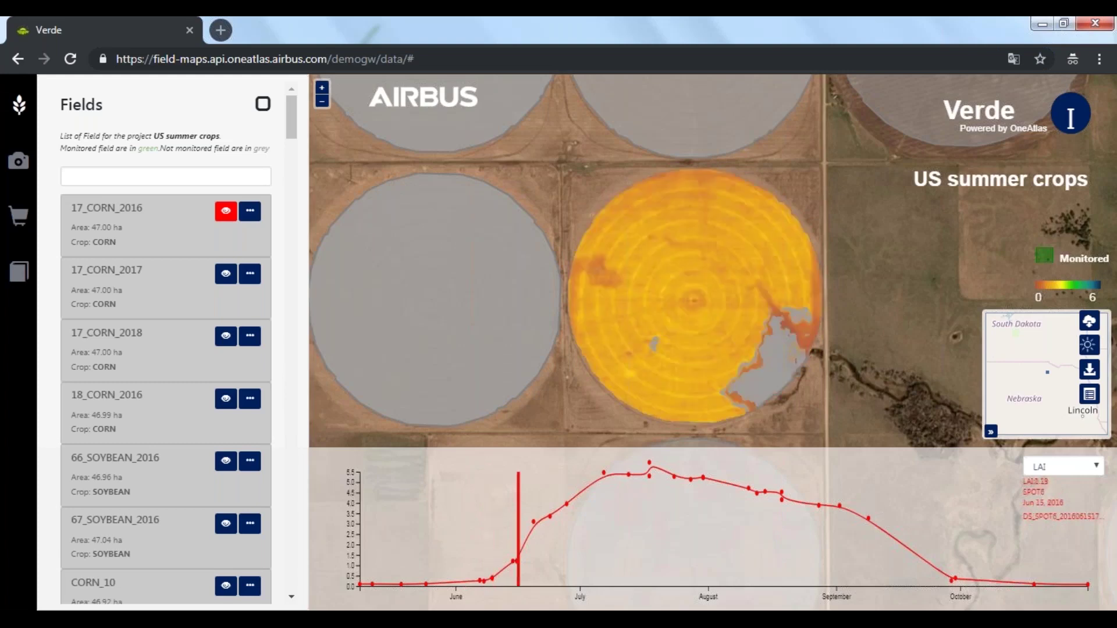
key("Right")
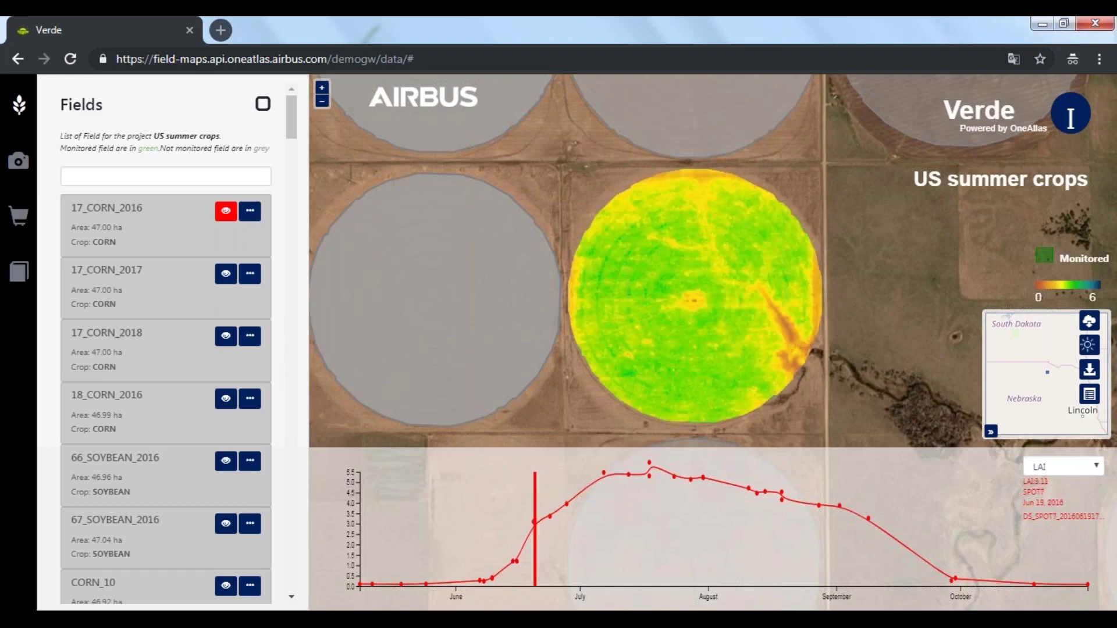
key("Right")
key("Right")
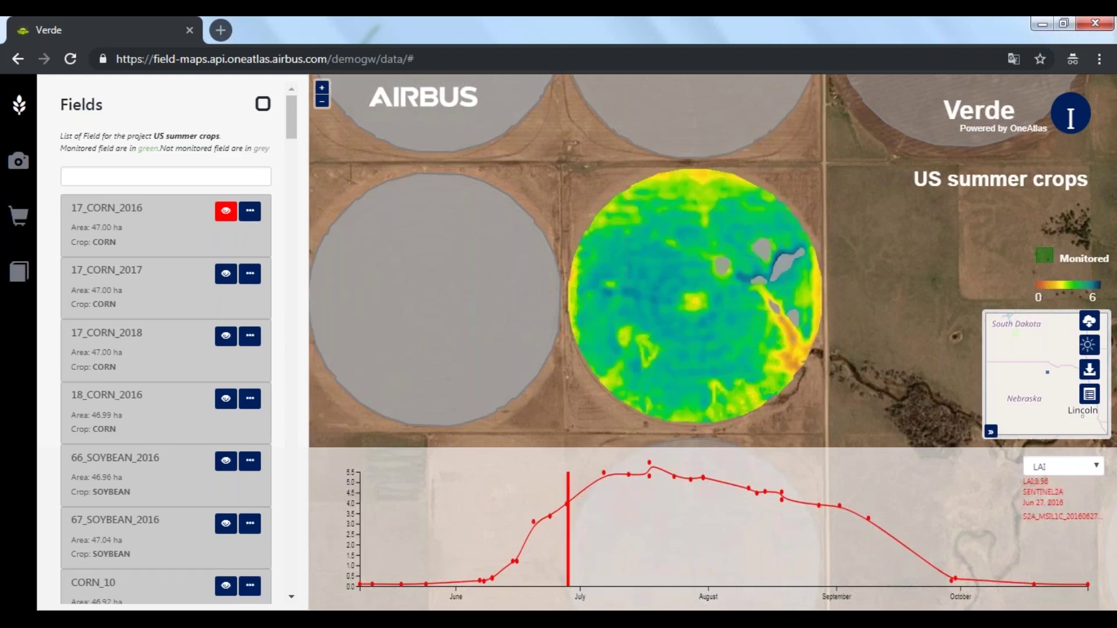
key("Right")
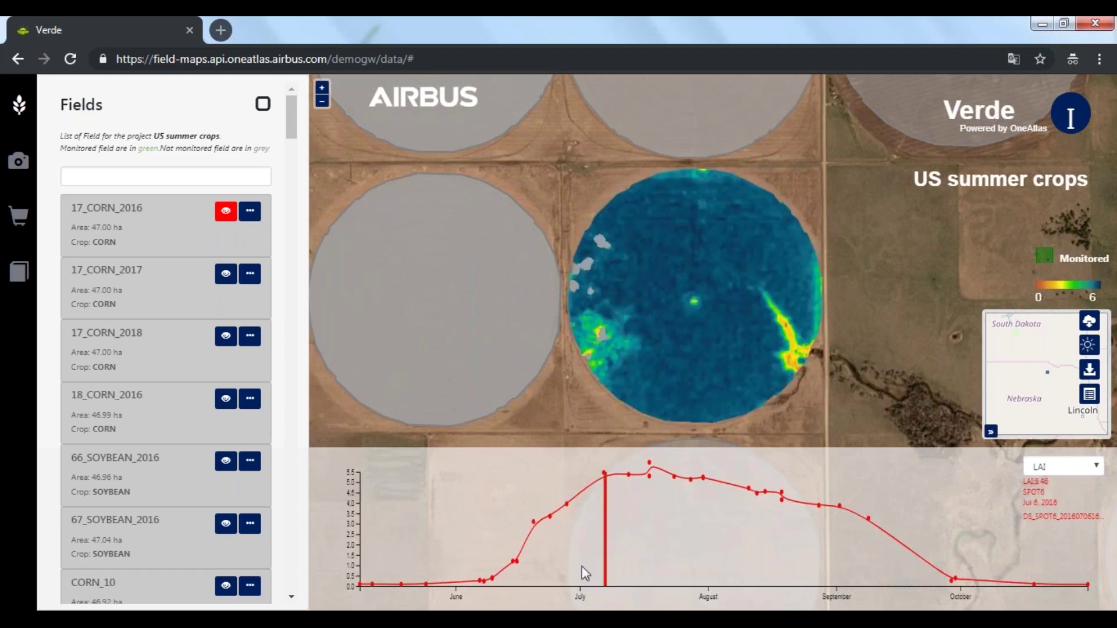
Step: View the LAI images from Jul 12 through Aug 10 and Aug 12 to Sep 1
left_click(634, 476)
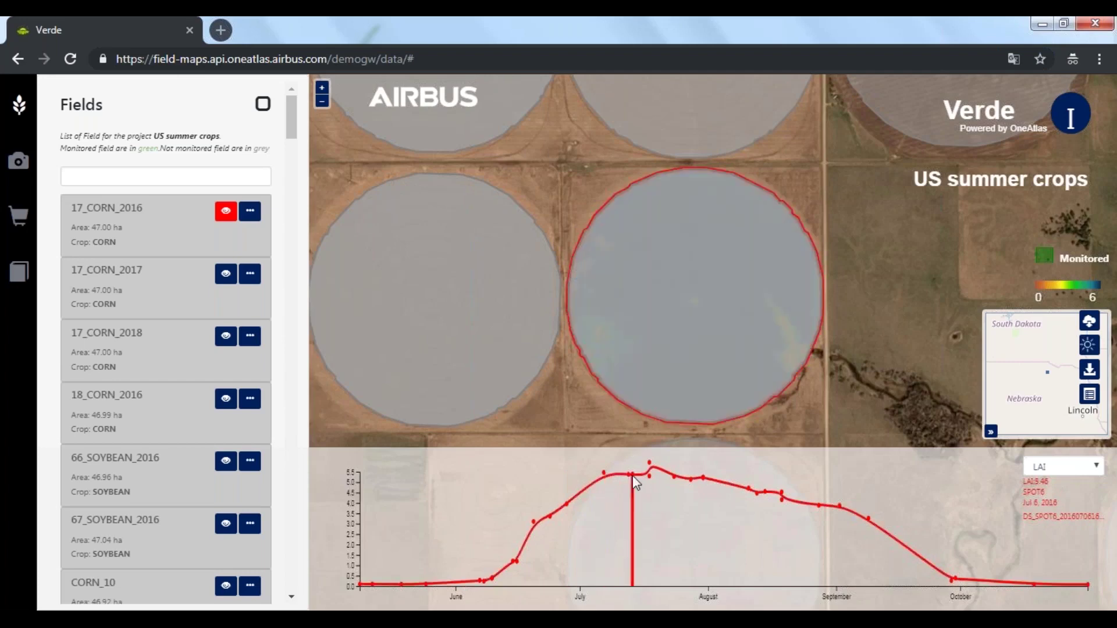
left_click(692, 478)
left_click(704, 477)
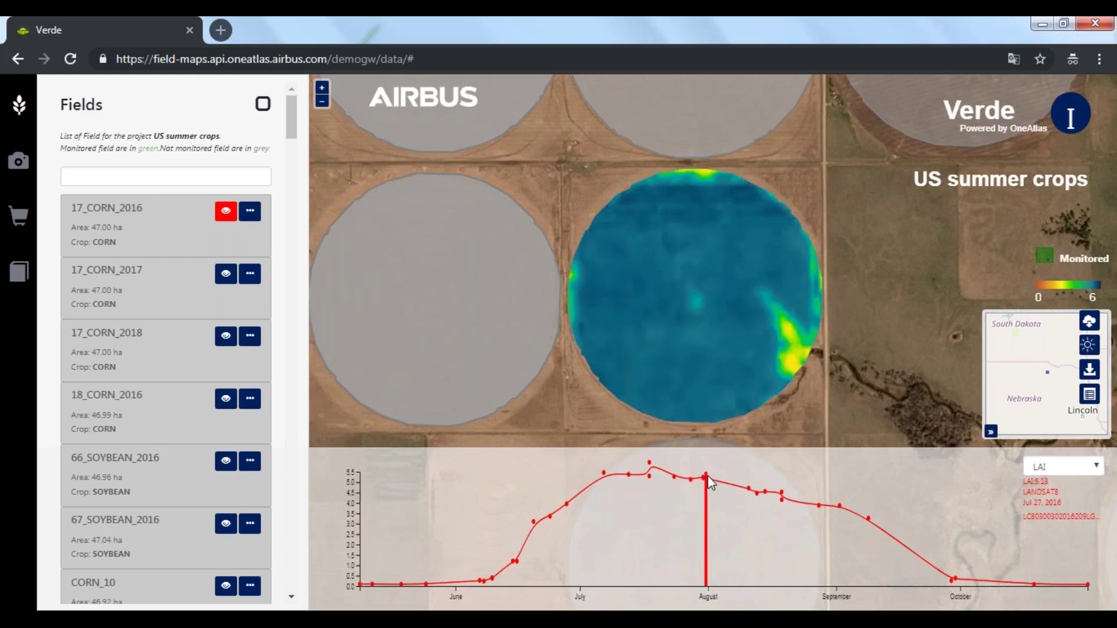
left_click(749, 481)
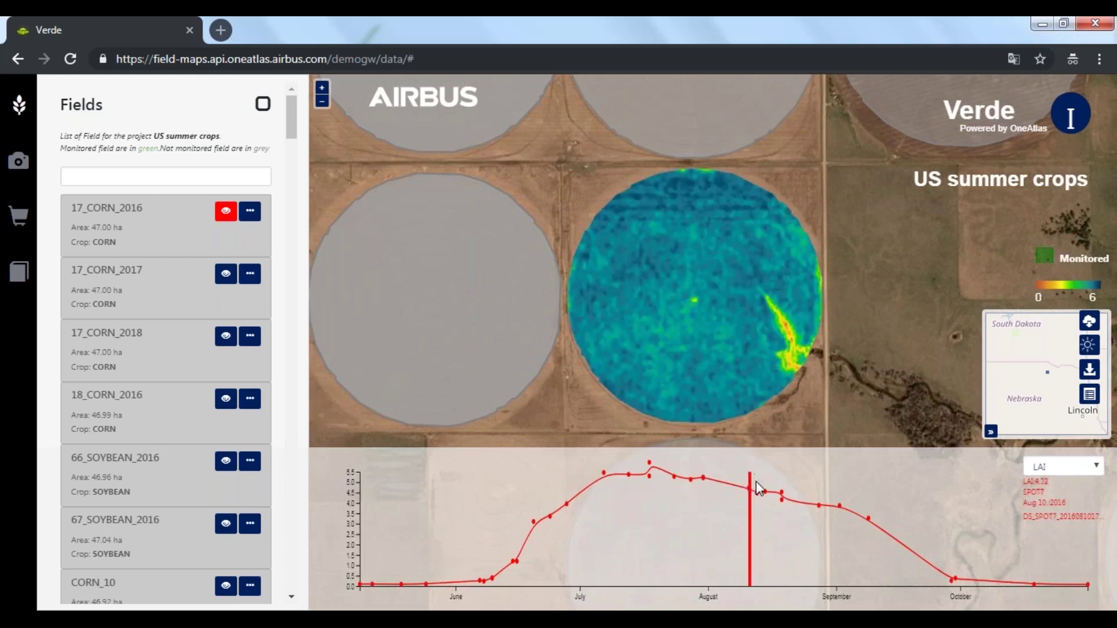
left_click(756, 481)
left_click(781, 482)
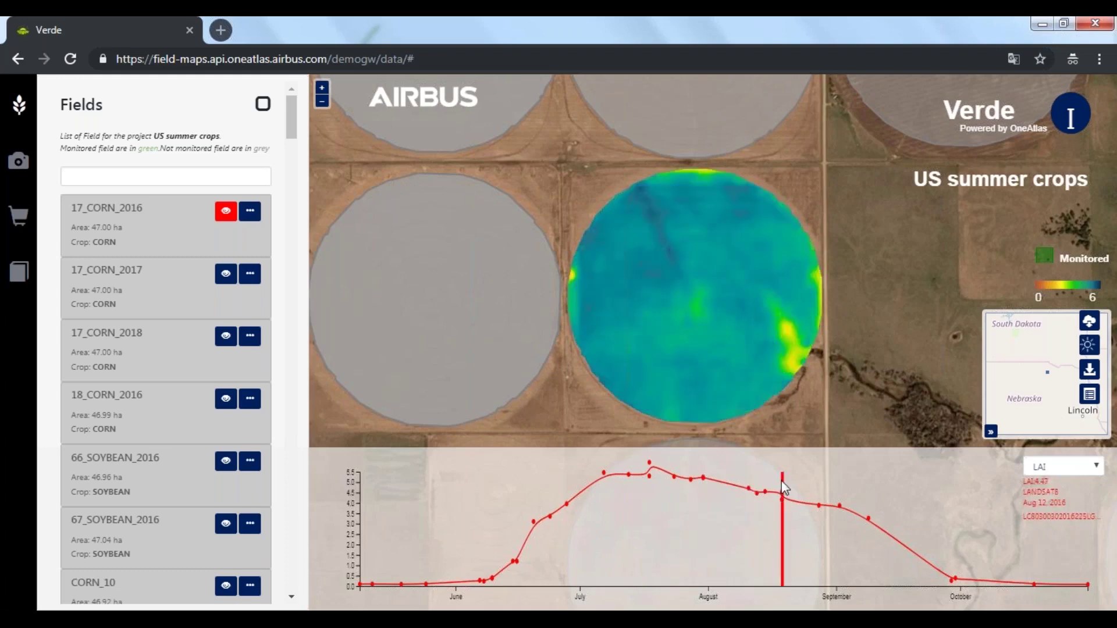
left_click(825, 484)
left_click(832, 485)
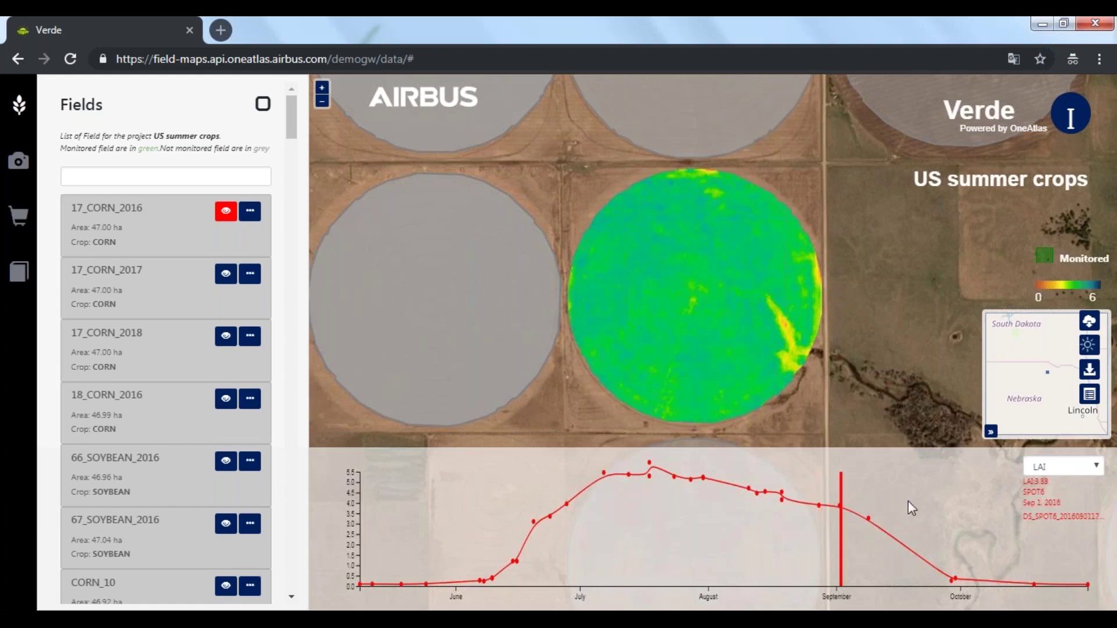
Step: Check the September LAI images, then go back to Aug 18 and end on Aug 27
left_click(867, 521)
left_click(945, 550)
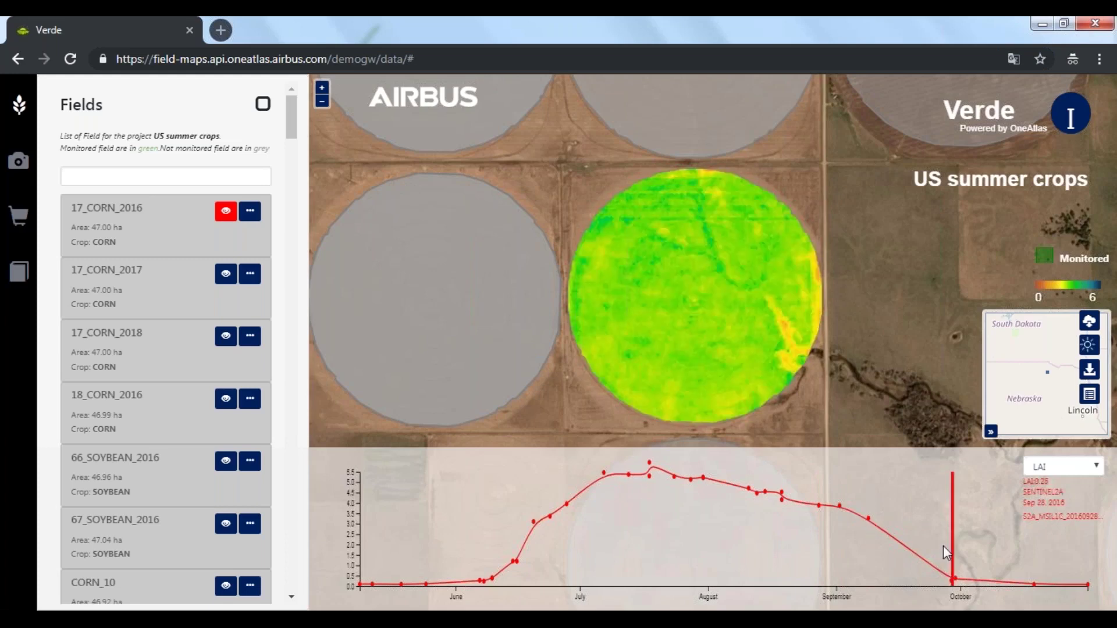
left_click(944, 545)
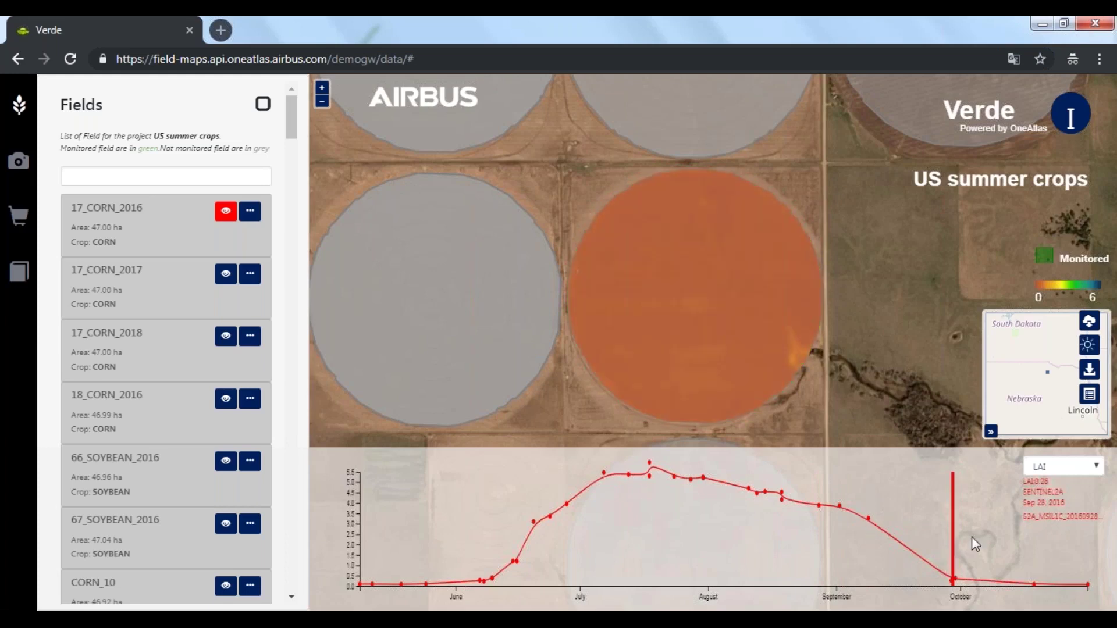
left_click(869, 518)
left_click(800, 497)
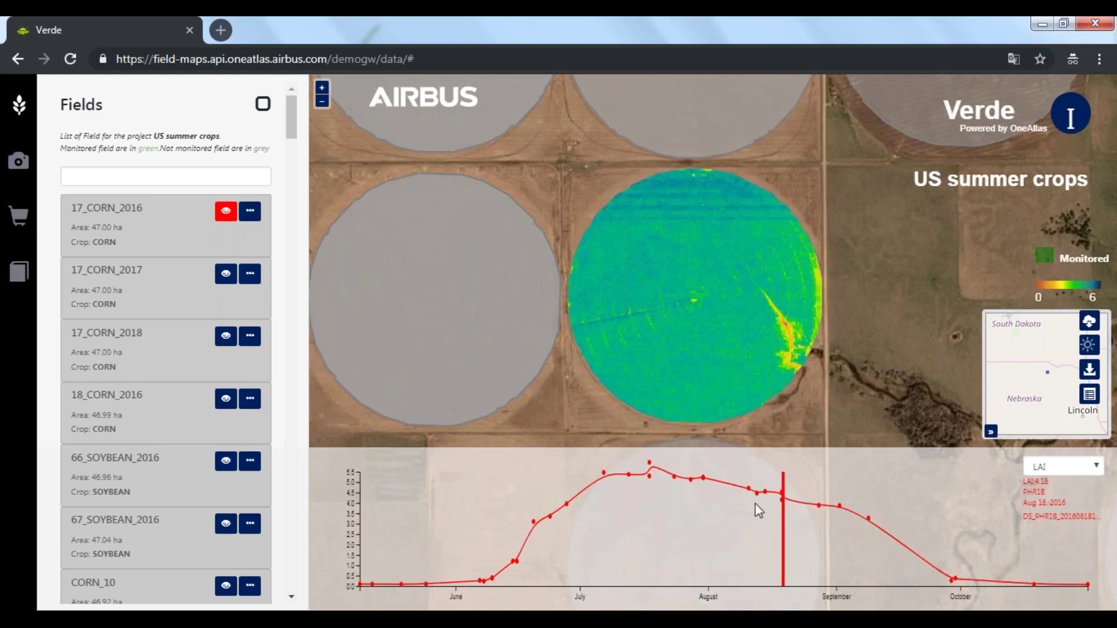
left_click(824, 508)
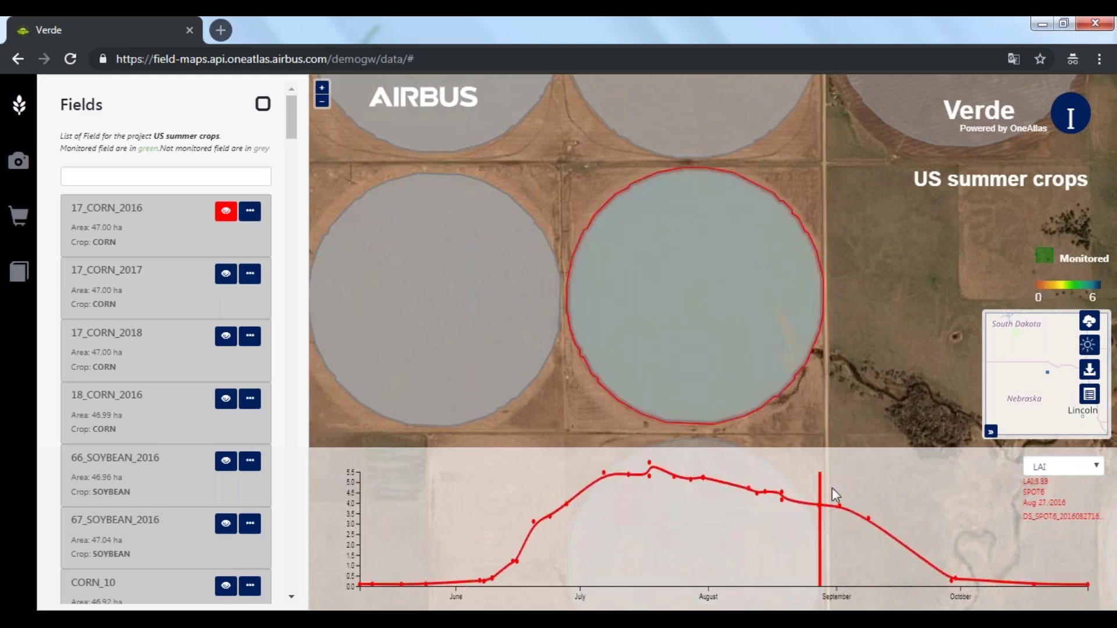
Step: Switch to FIELDIMAGE and add 18_CORN_2016, 66_SOYBEAN_2016 and 67_SOYBEAN_2016 beside 17_CORN_2016
left_click(1052, 466)
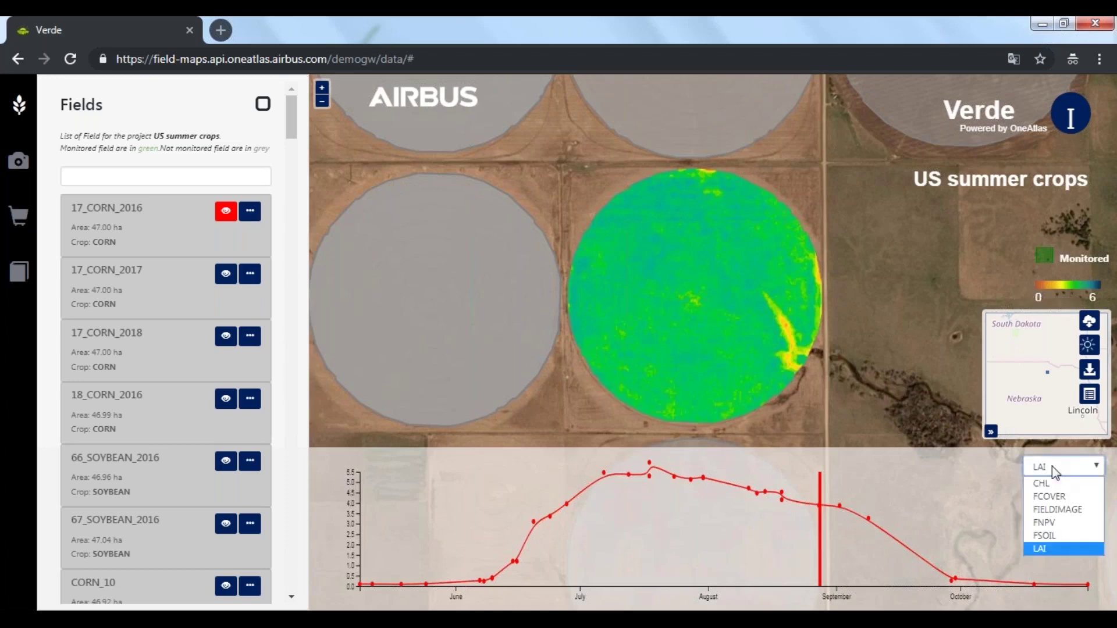
left_click(1060, 508)
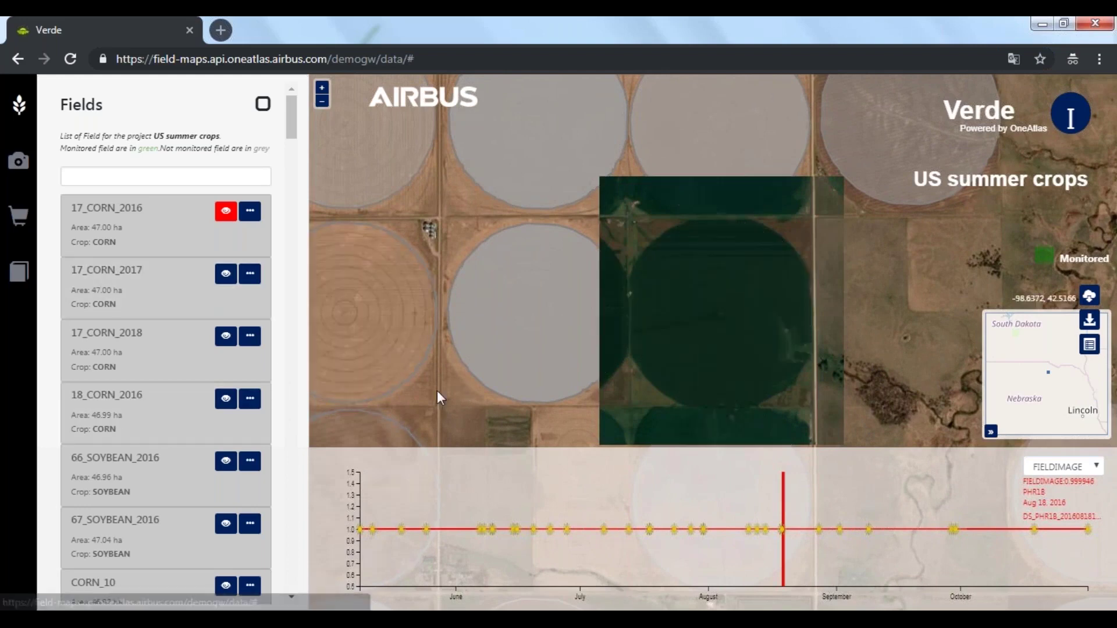
left_click(227, 399)
left_click(224, 461)
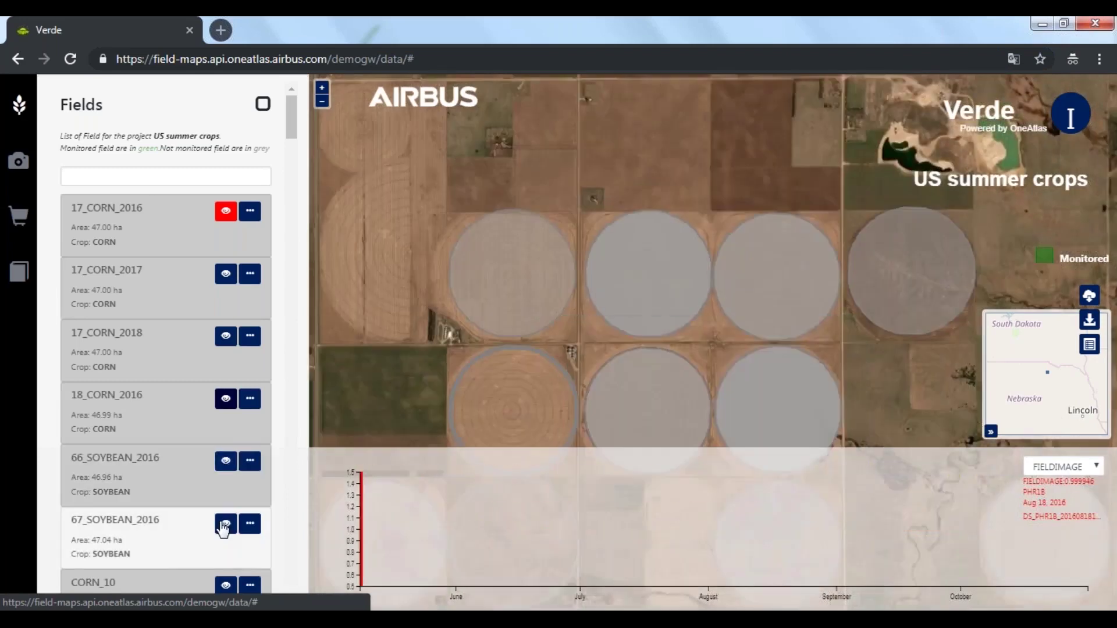
left_click(225, 523)
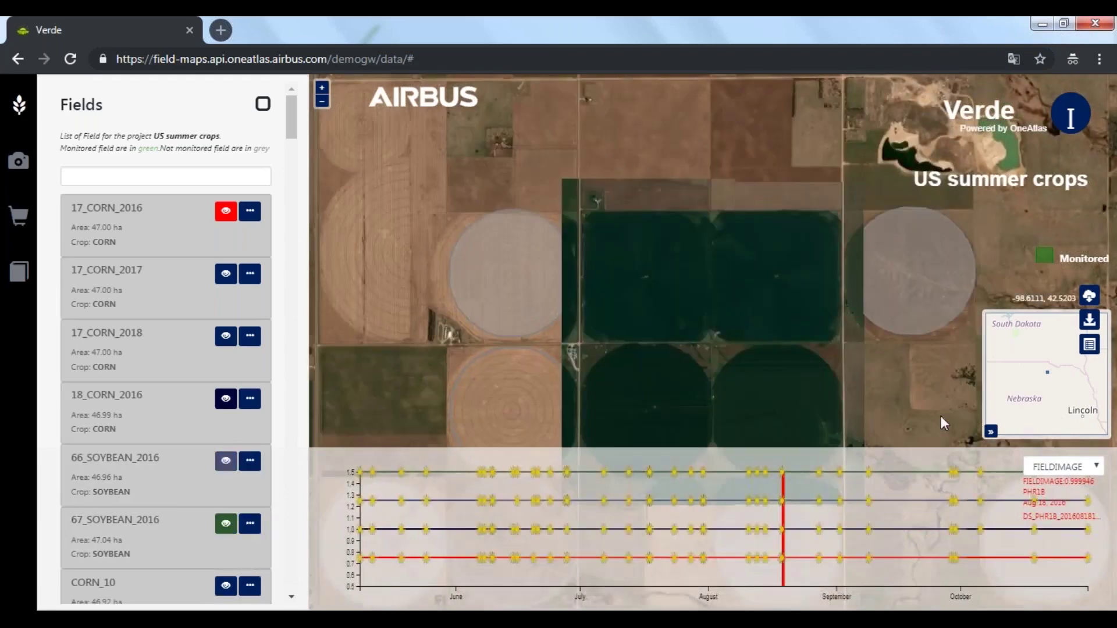
scroll(891, 402, "down", 2)
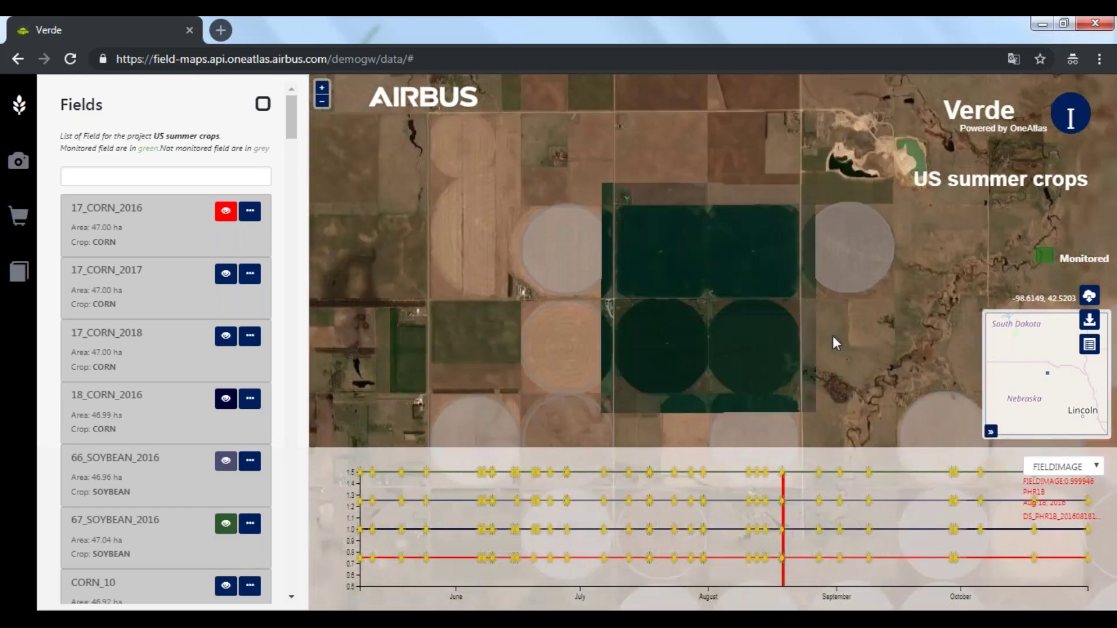
scroll(829, 336, "up", 1)
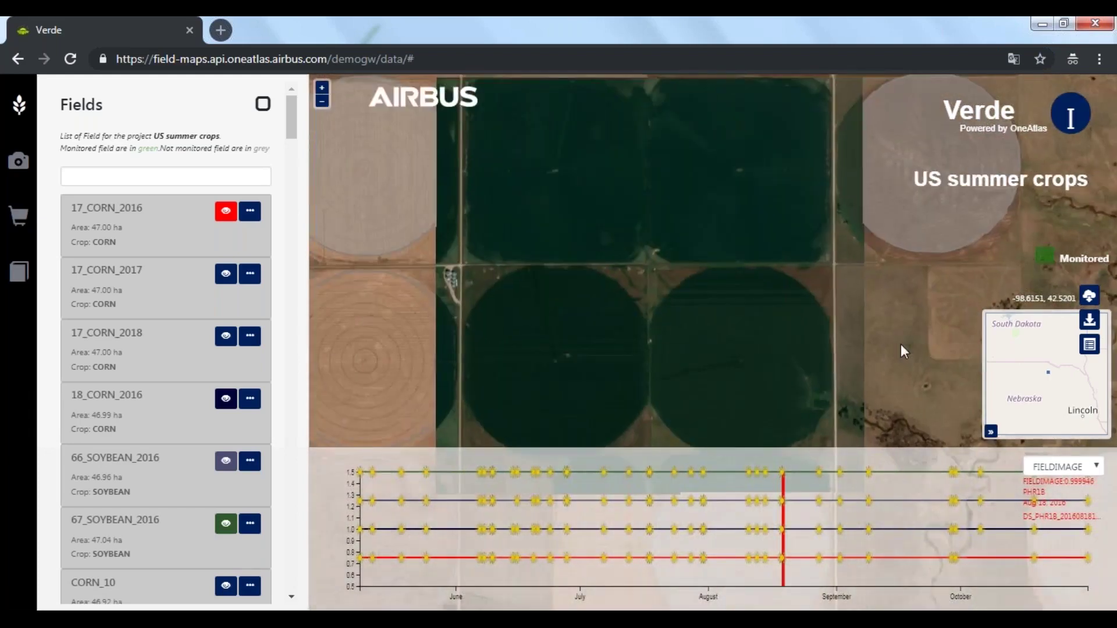
left_click(1062, 467)
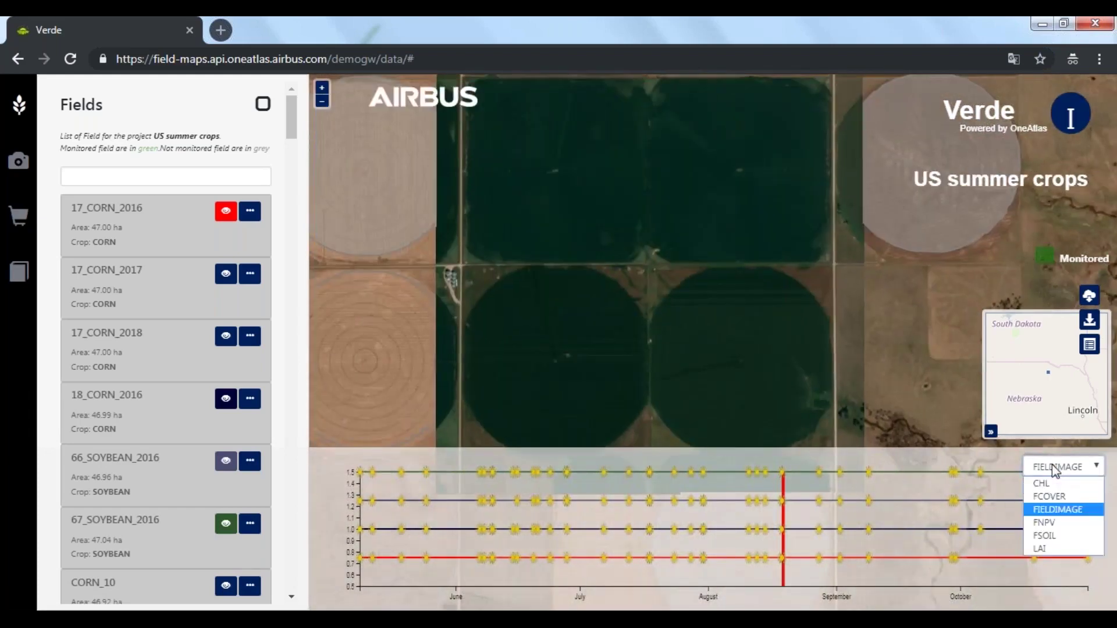
Step: Switch the four fields to LAI and view the Jun 20, Jun 23 and Jul 6 maps
left_click(1043, 550)
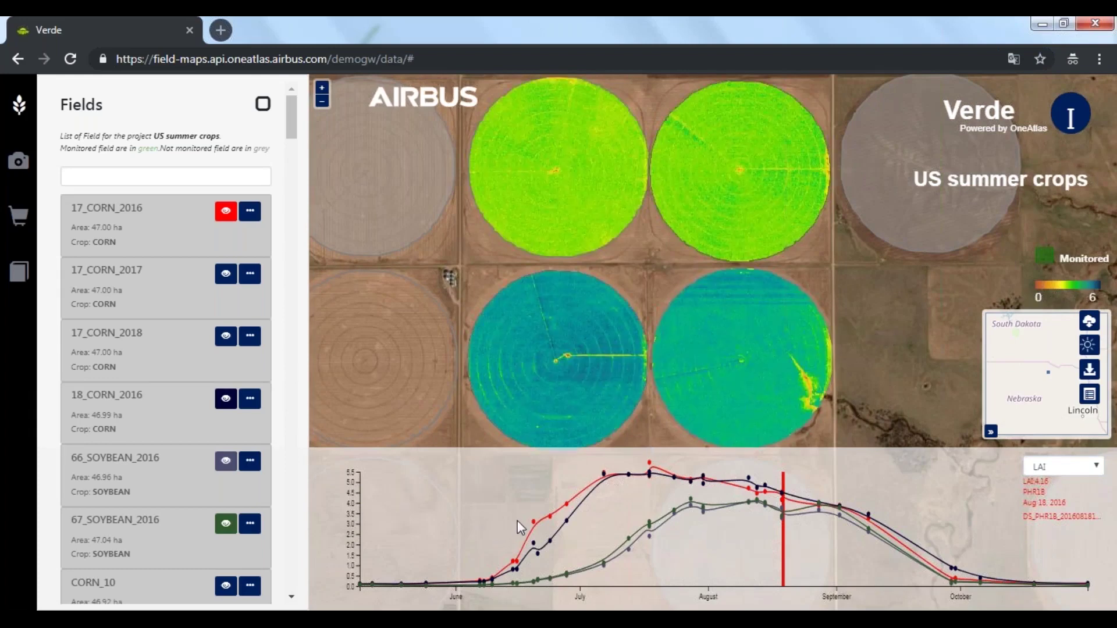
left_click(519, 528)
left_click(543, 502)
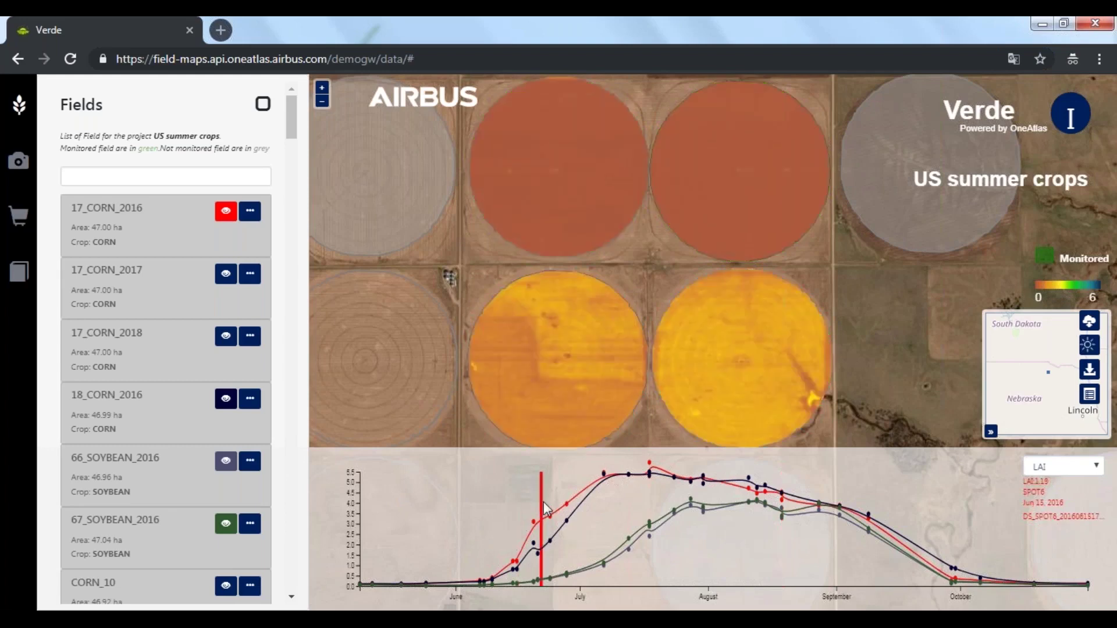
left_click(550, 514)
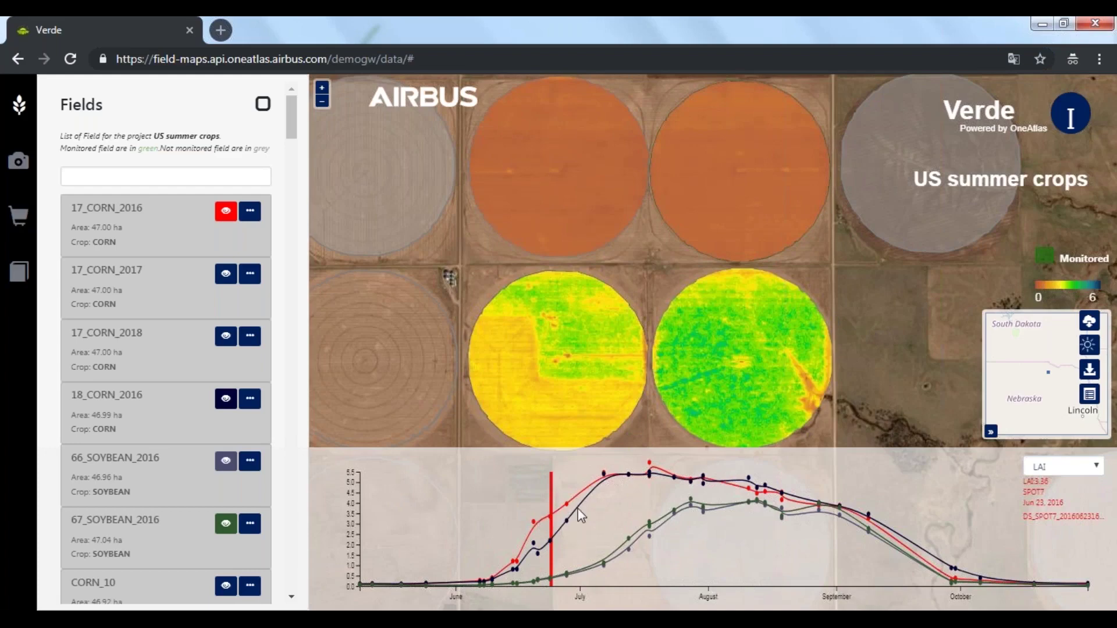
left_click(610, 553)
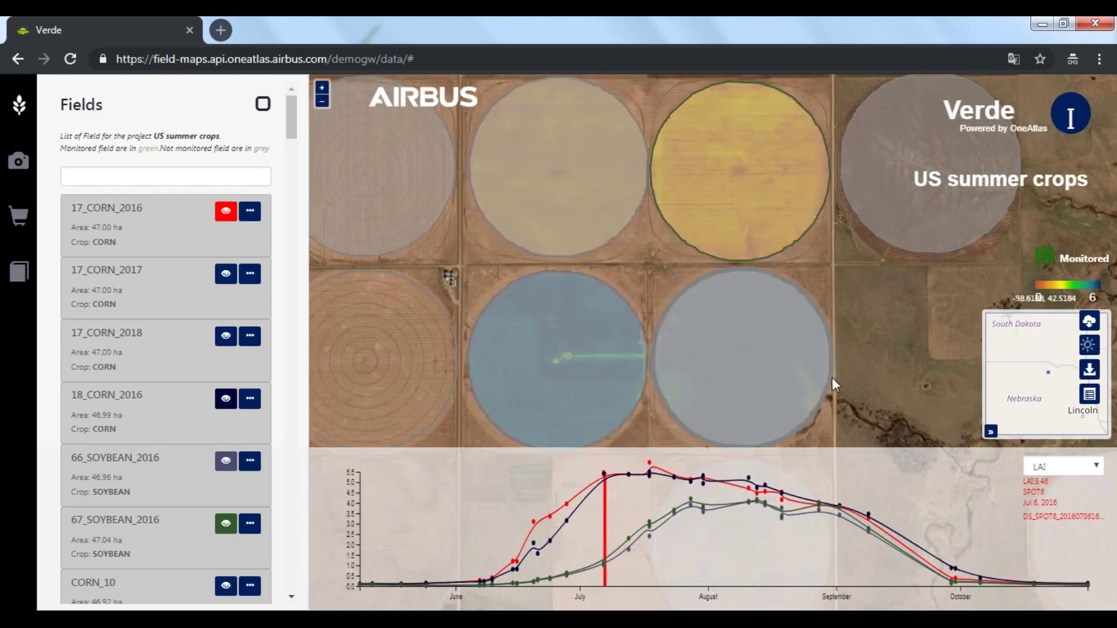
Step: Compare the Jul 17 and early-August LAI maps, ending on the Aug 18 images
scroll(832, 378, "down", 1)
left_click(659, 519)
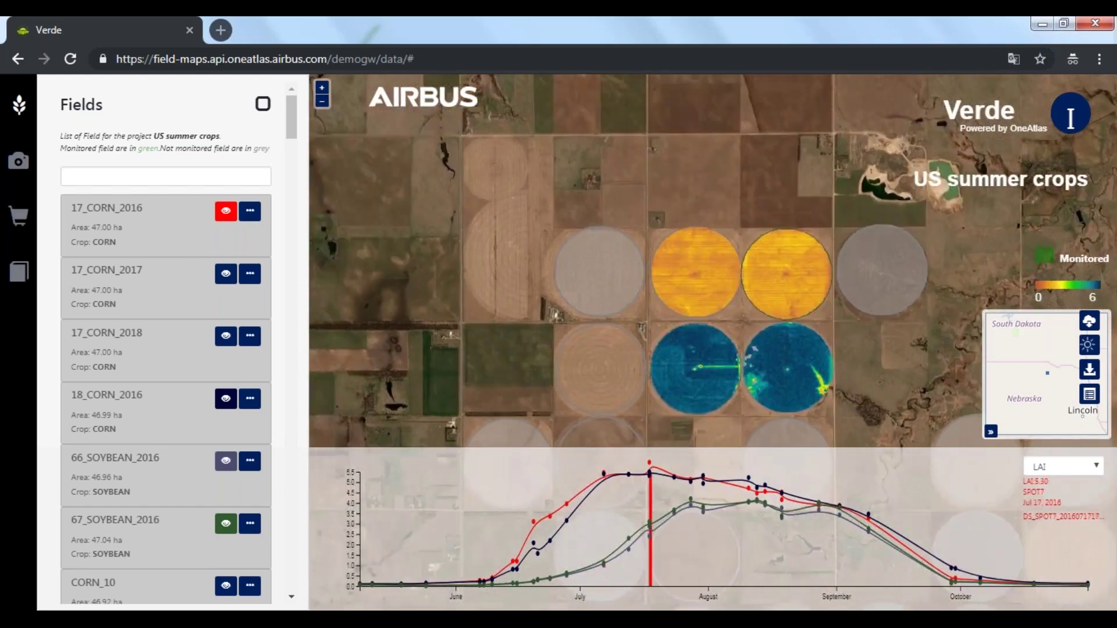
left_click(749, 501)
left_click(783, 501)
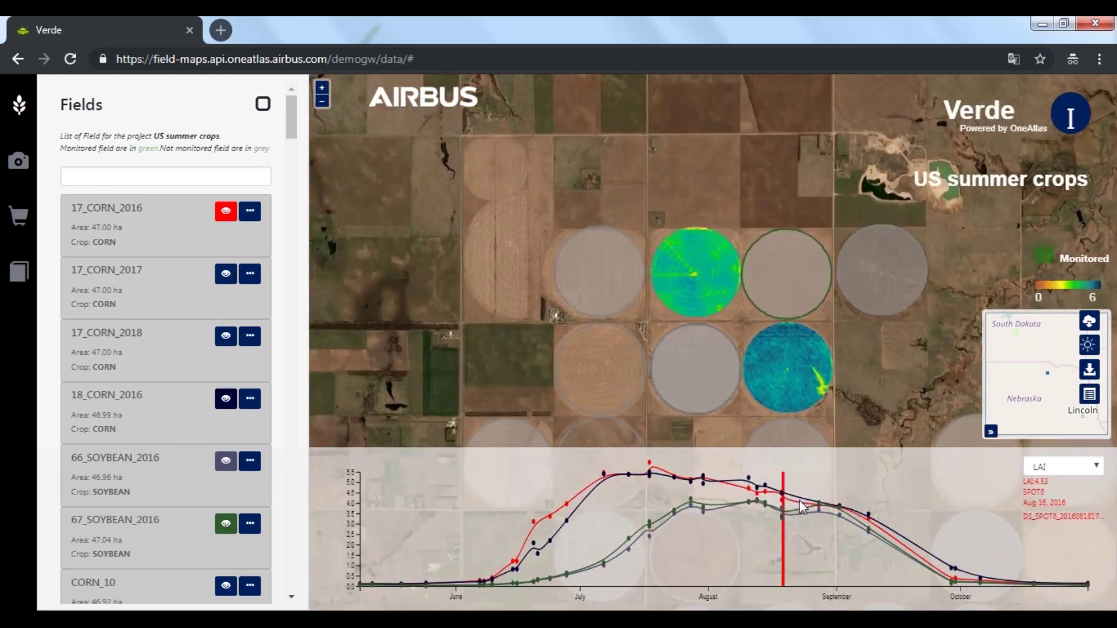
left_click(803, 508)
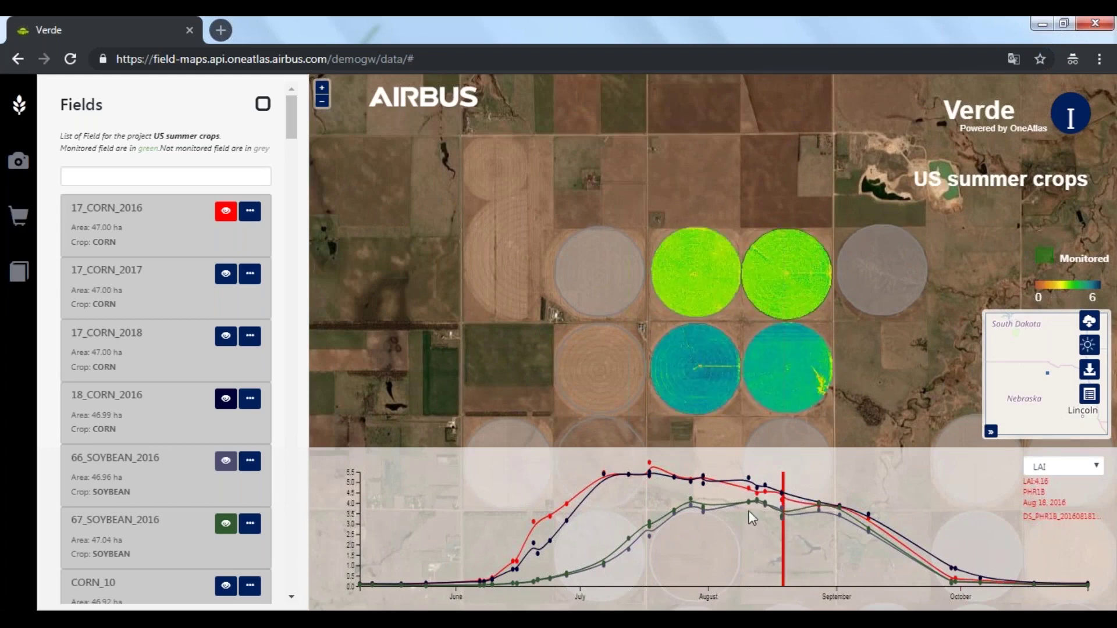
Step: Switch to MyProject and display the FCOVER time series for myGiantField4FrenchFarm
left_click(36, 260)
left_click(101, 234)
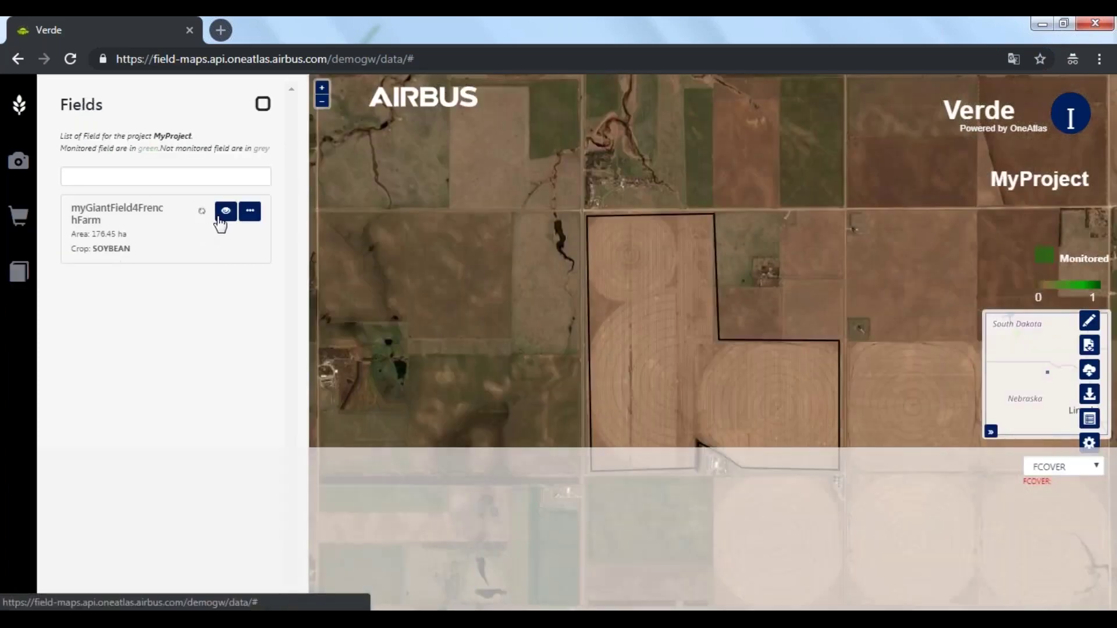
left_click(224, 214)
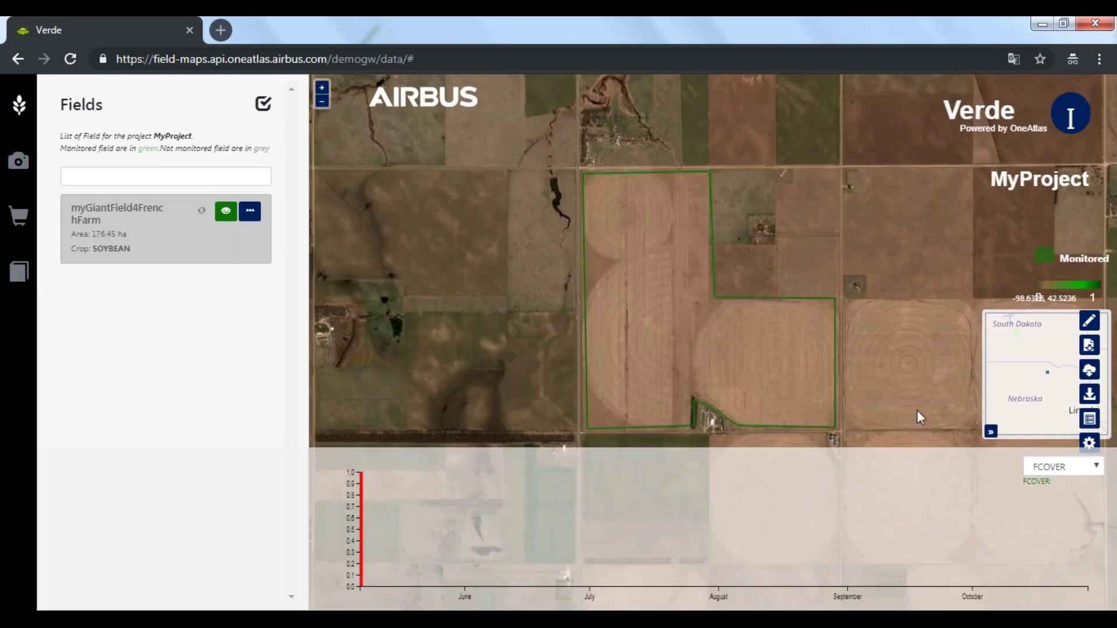
Step: Browse the 2018 FCOVER images from early July through Jul 25 to late August
left_click(620, 535)
left_click(709, 481)
left_click(840, 488)
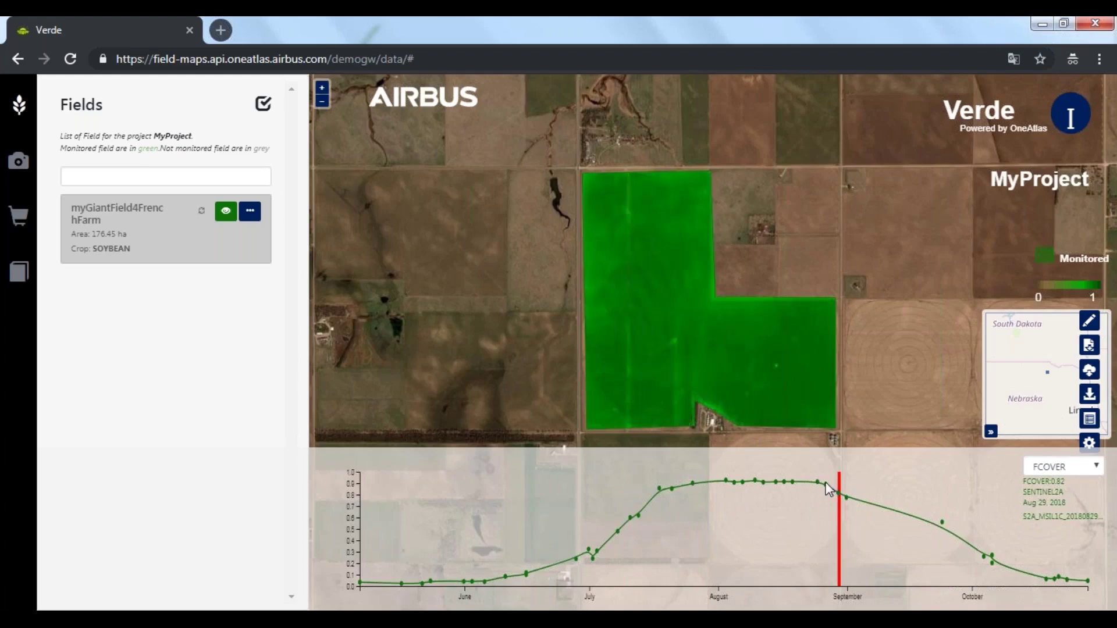
left_click(825, 486)
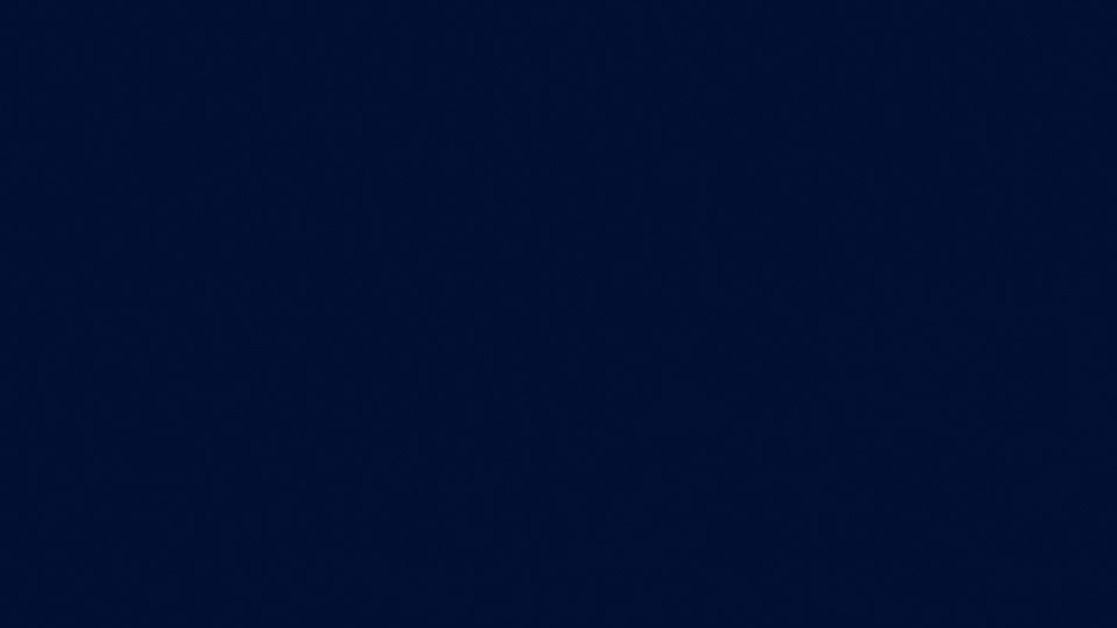